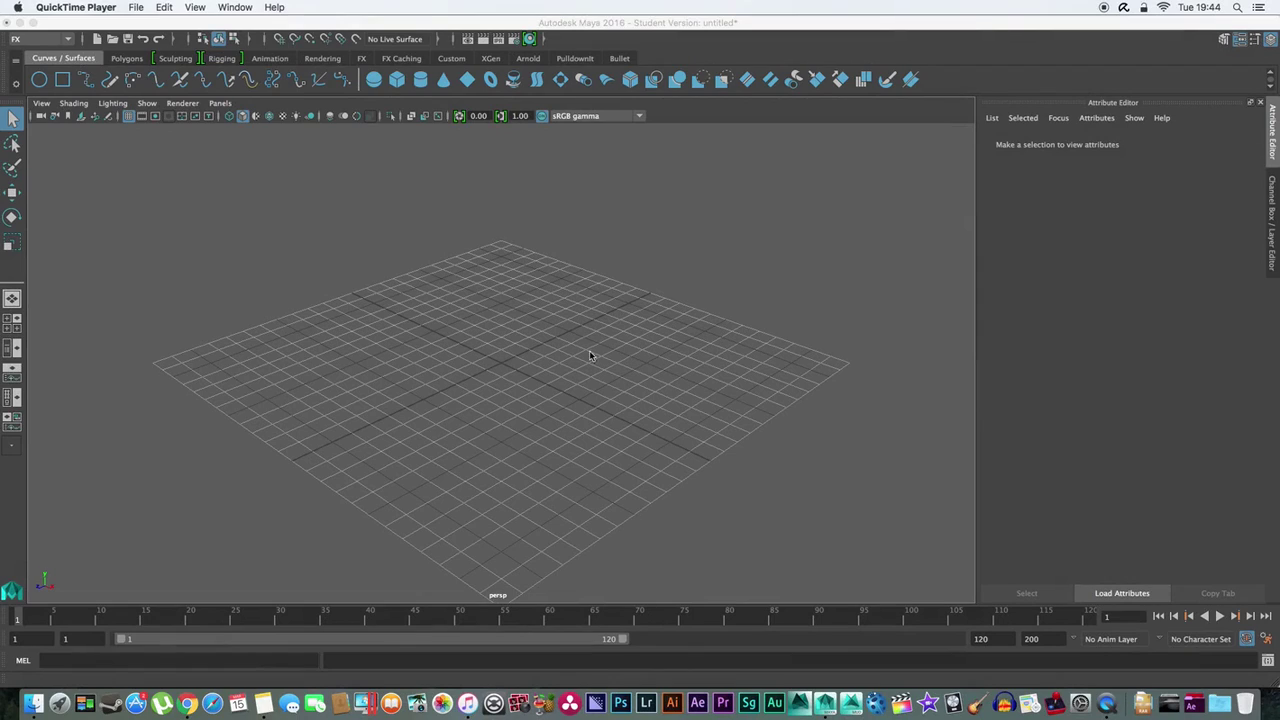
Bring the Maya 2016 window with its empty untitled scene to the front
{"action": "left_click", "coordinate": [524, 337]}
Create a 'Maya ocean' folder on the Desktop and set it as the project with a default workspace
{"action": "left_click", "coordinate": [80, 7]}
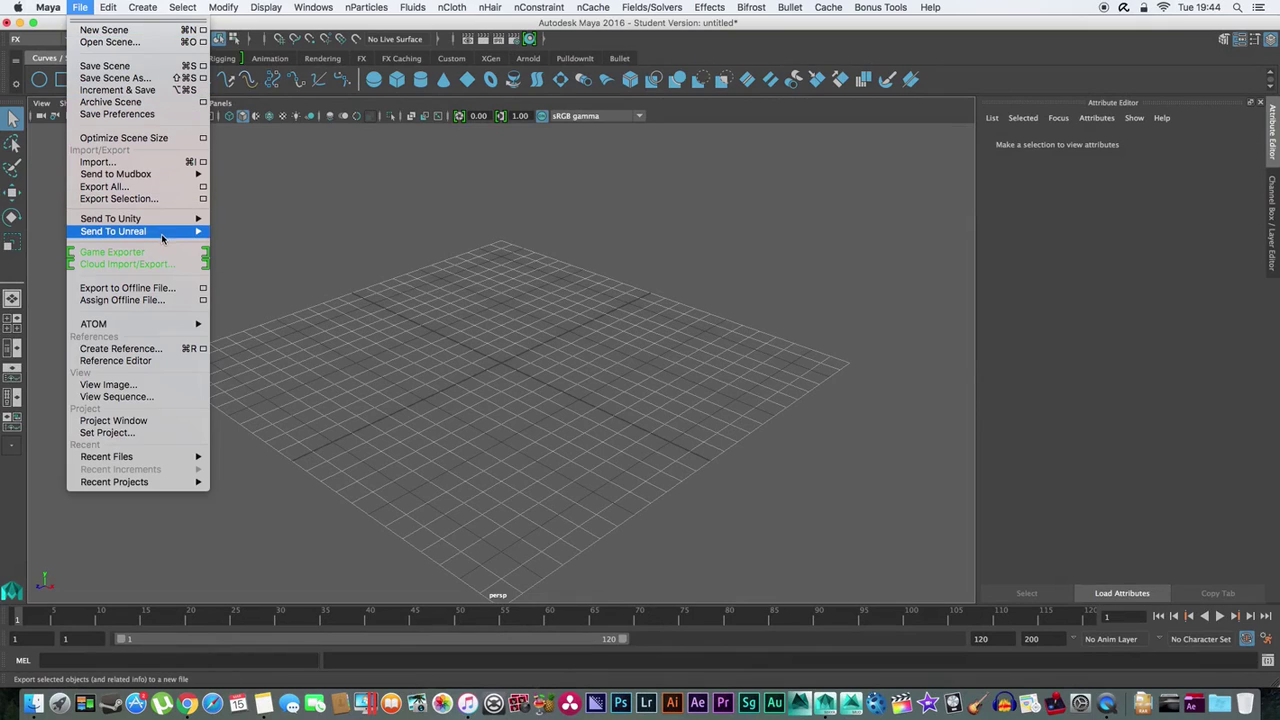
{"action": "left_click", "coordinate": [196, 434]}
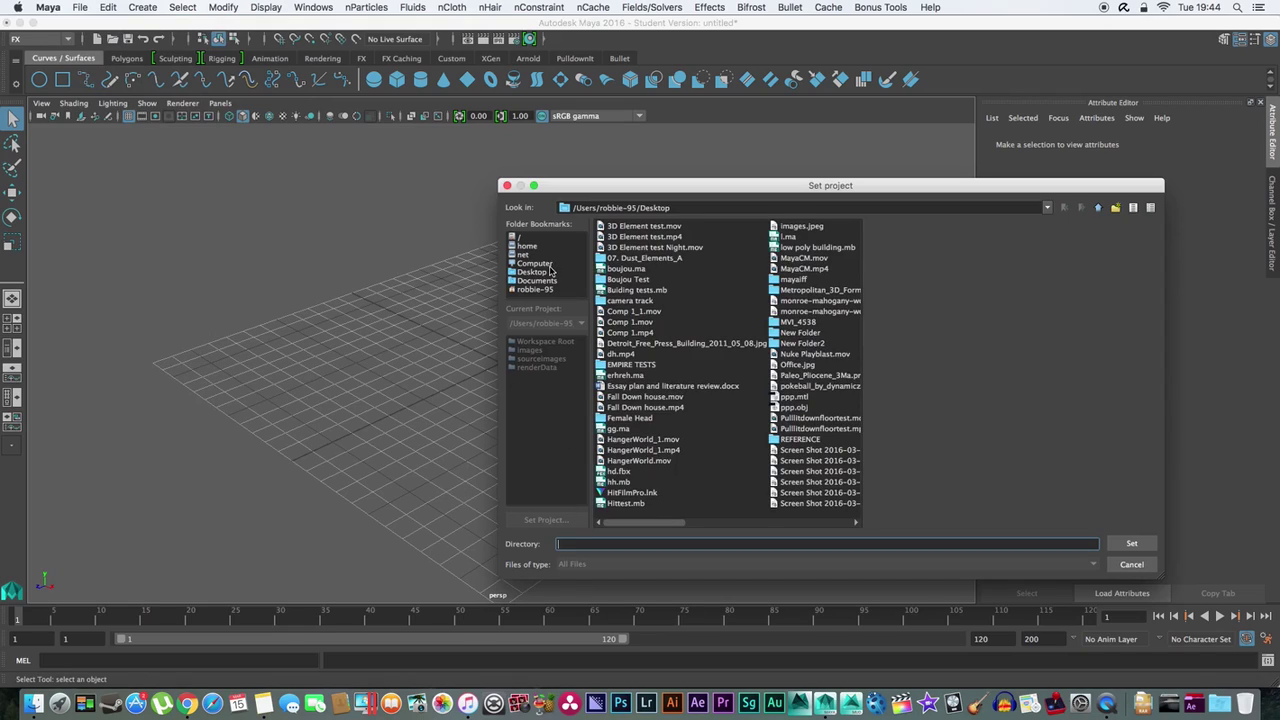
{"action": "left_click", "coordinate": [549, 273]}
{"action": "left_click", "coordinate": [1115, 208]}
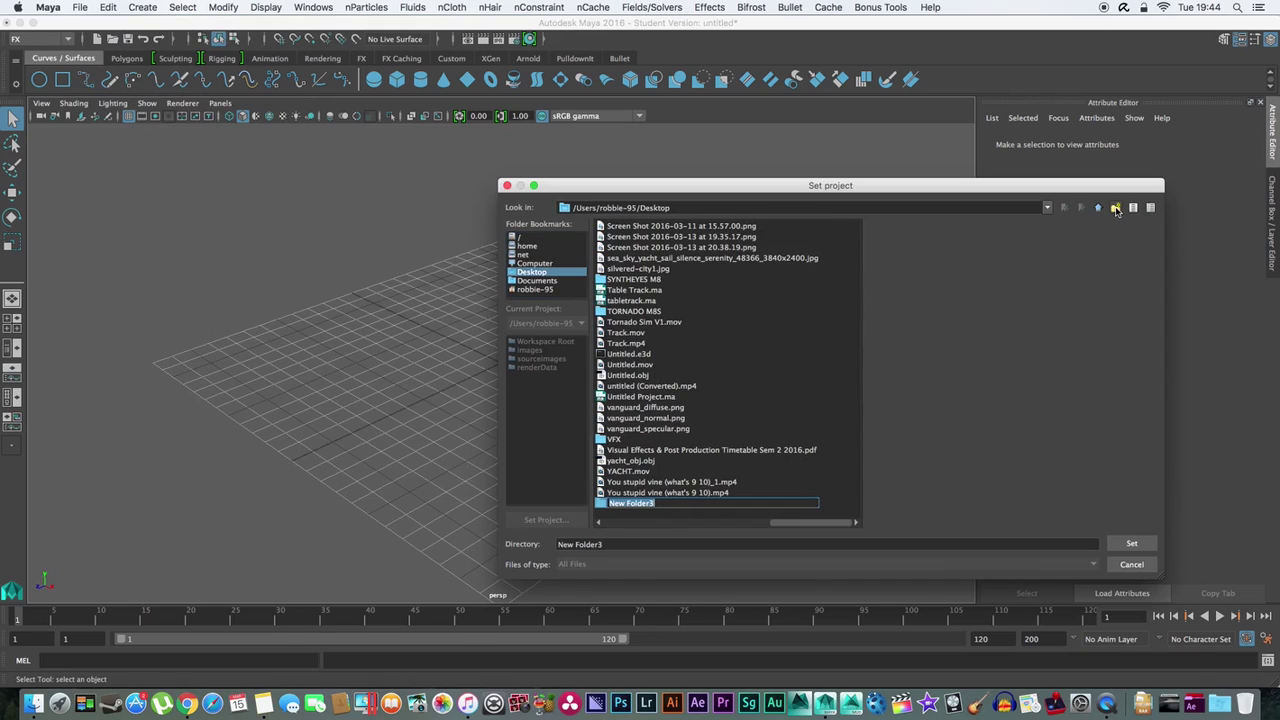
{"action": "type", "text": "Maya ocean"}
{"action": "key", "text": "Return"}
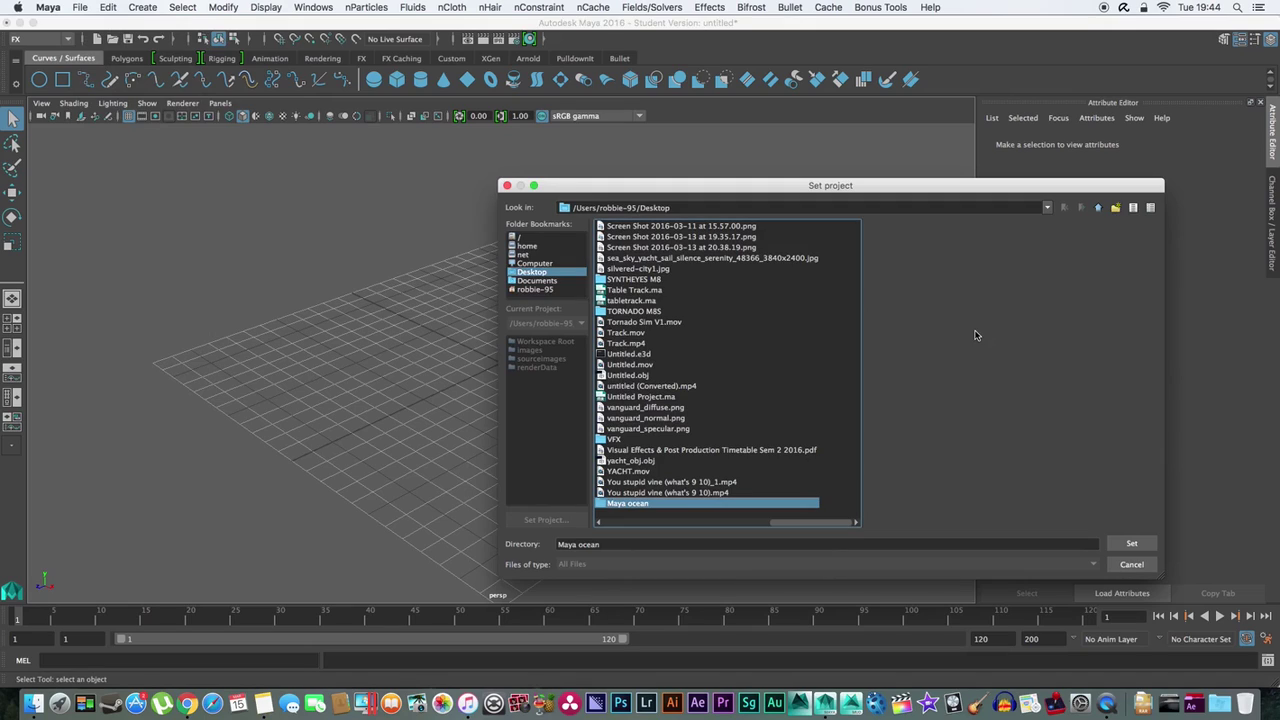
{"action": "left_click", "coordinate": [1122, 549]}
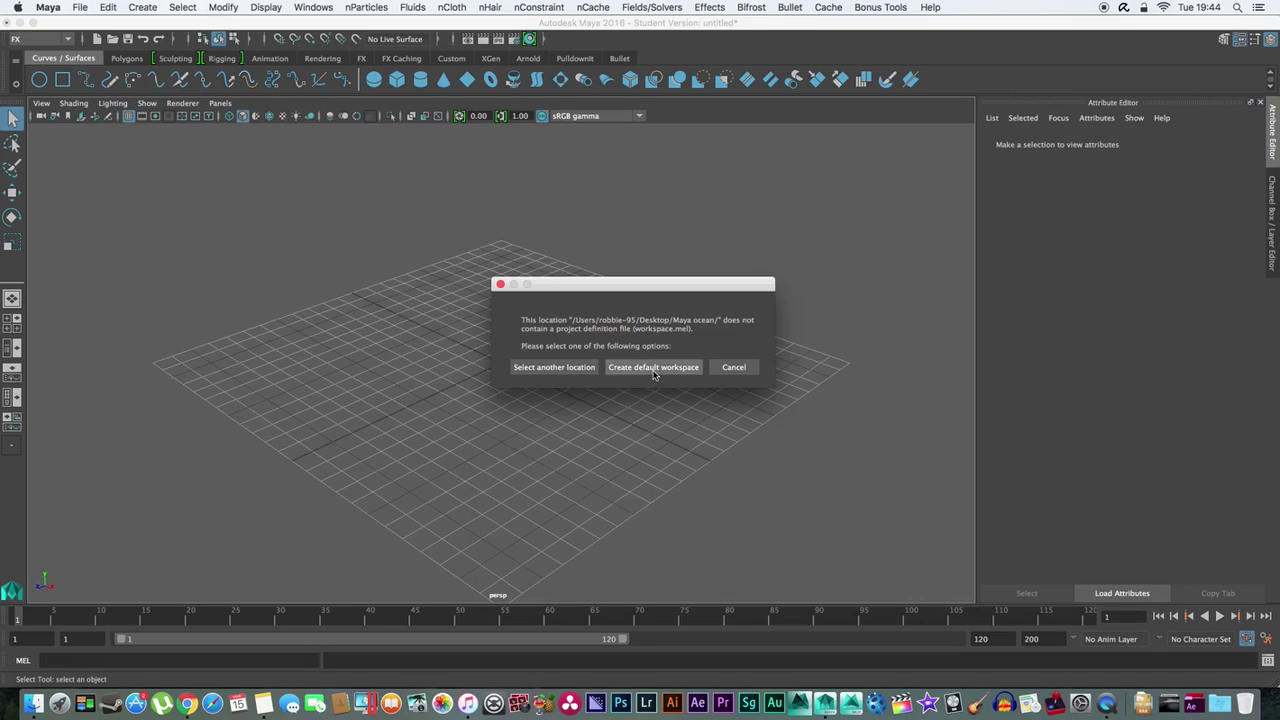
{"action": "left_click", "coordinate": [654, 376]}
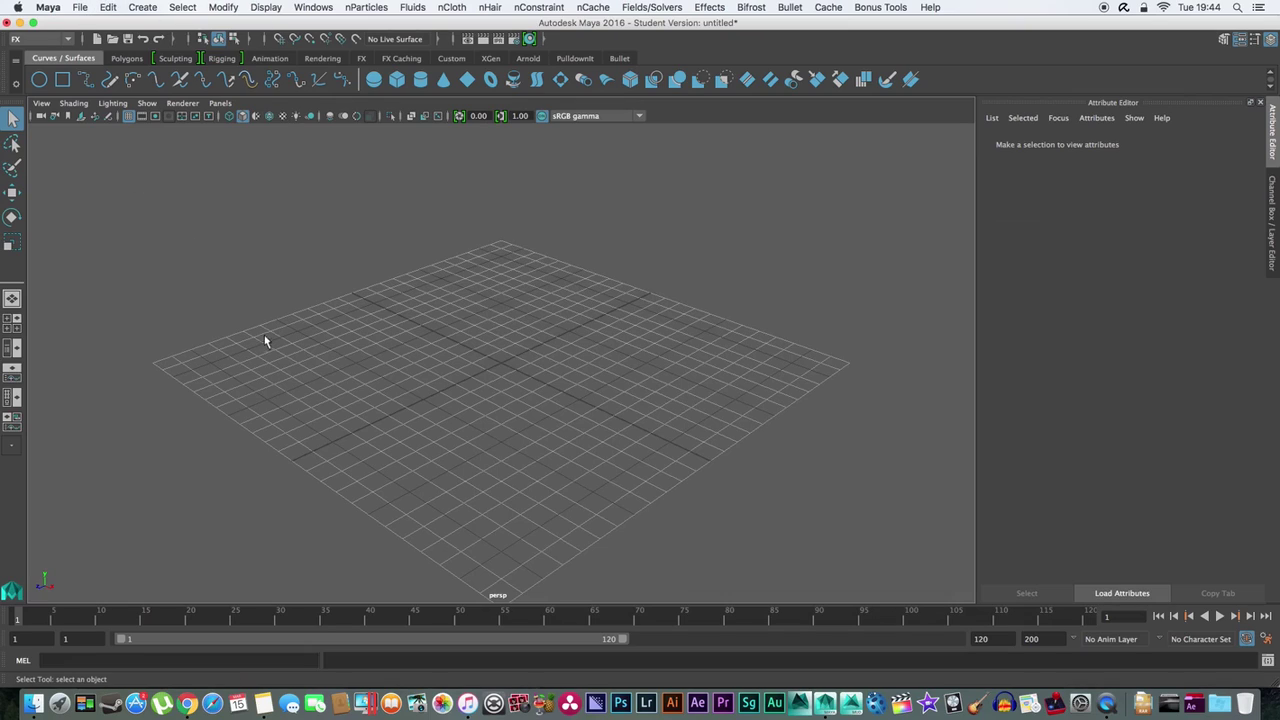
Create an ocean with a preview plane size of 50
{"action": "left_click", "coordinate": [404, 6]}
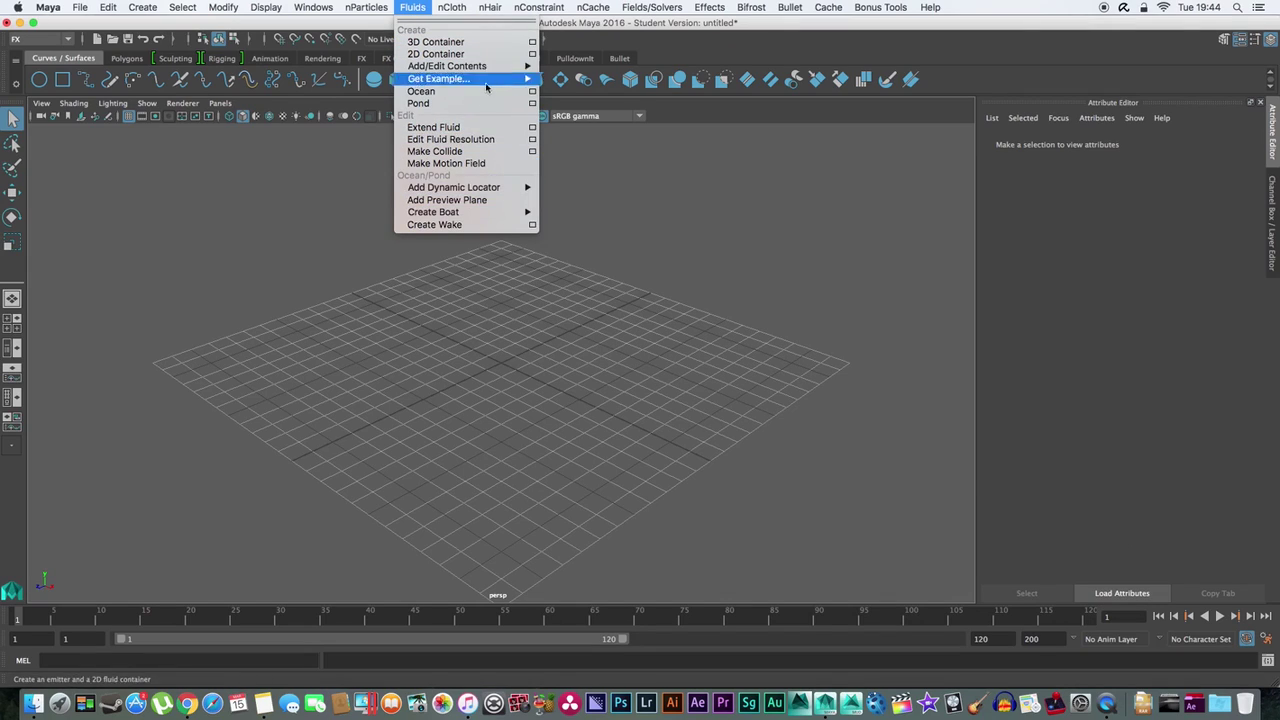
{"action": "left_click", "coordinate": [533, 91]}
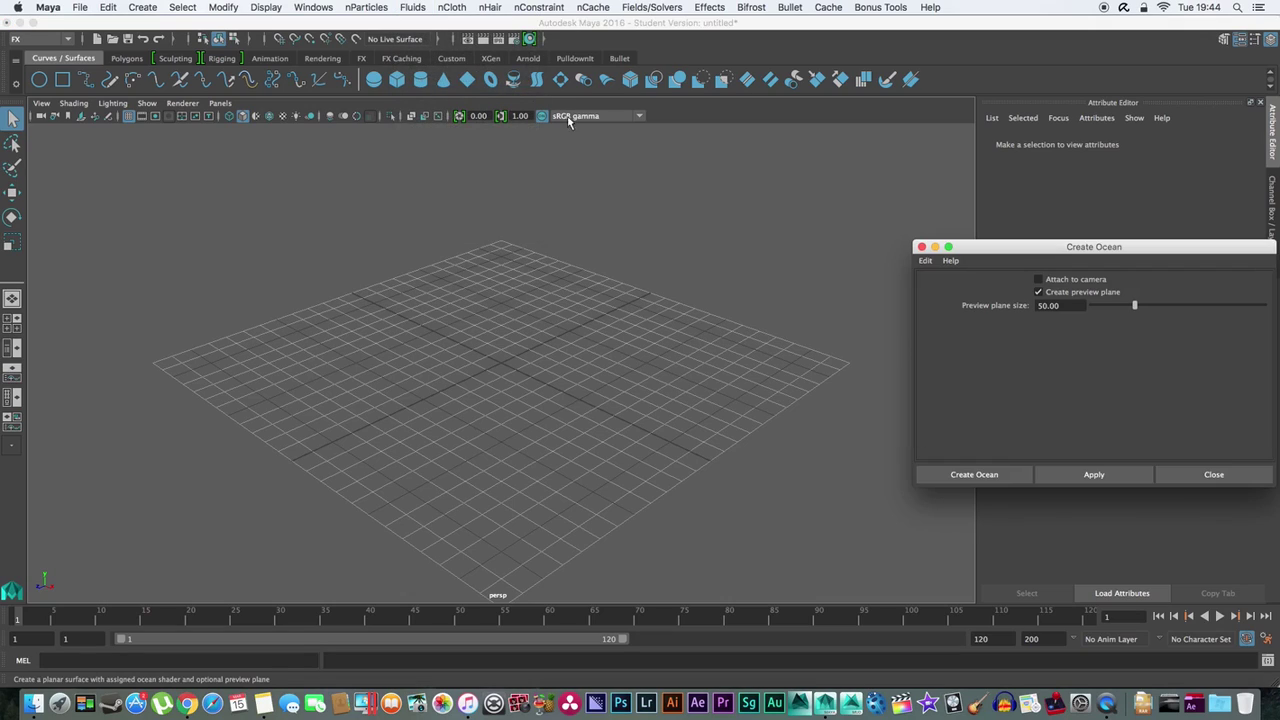
{"action": "type", "text": "50"}
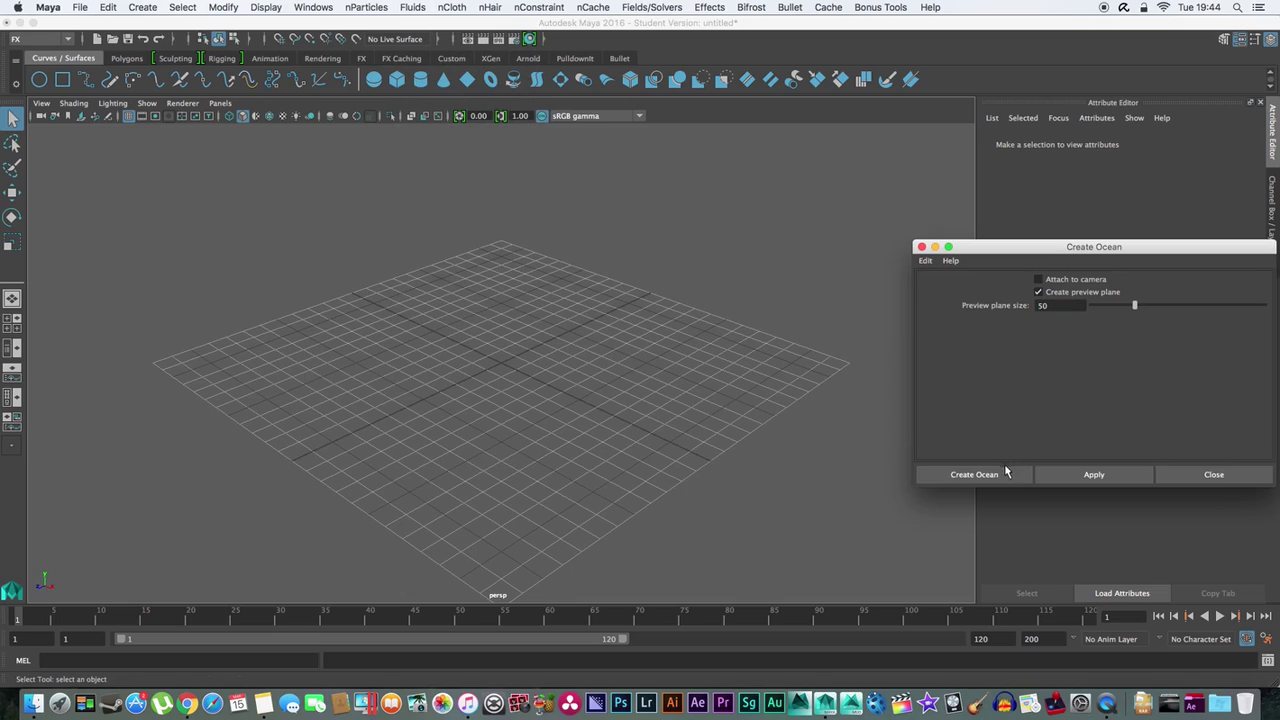
{"action": "left_click", "coordinate": [1001, 474]}
Set oceanShader1's Num Frequencies to 15 and Wave Length Max to 45
{"action": "scroll", "coordinate": [875, 380], "scroll_direction": "down", "scroll_amount": 5}
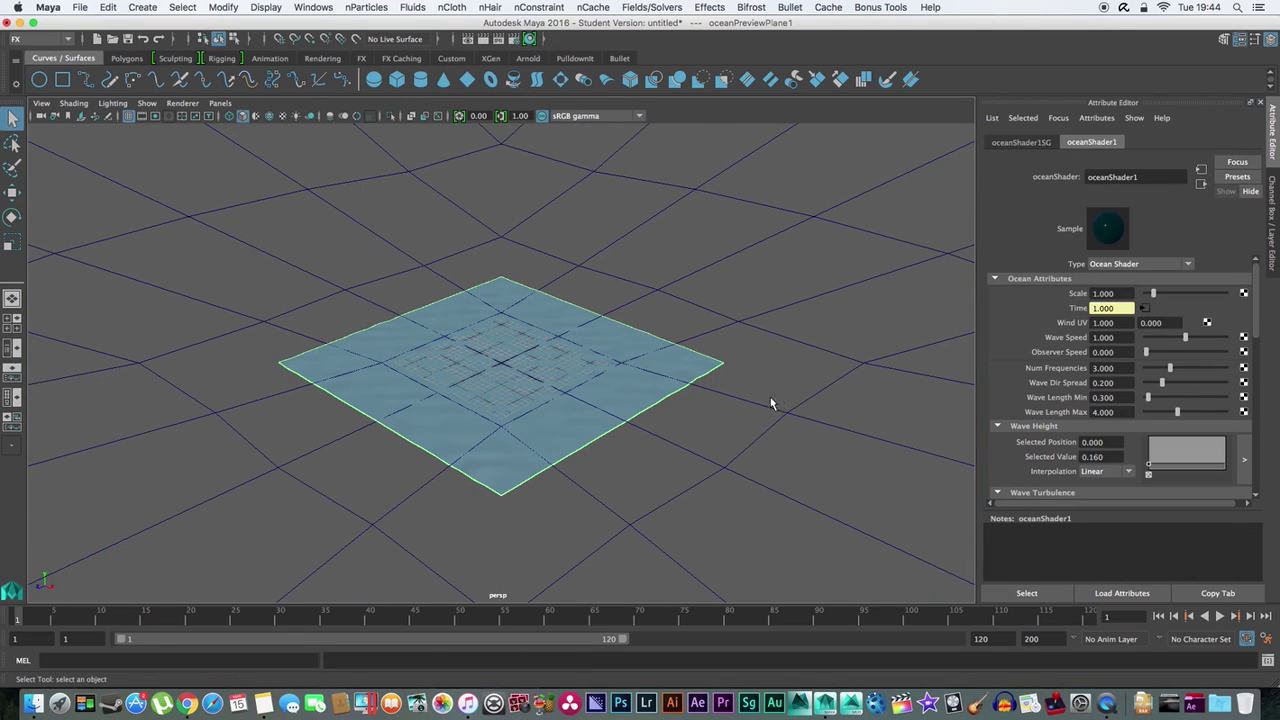
{"action": "mouse_move", "coordinate": [671, 449]}
{"action": "left_mouse_down", "text": "alt"}
{"action": "mouse_move", "coordinate": [729, 423]}
{"action": "mouse_move", "coordinate": [681, 446]}
{"action": "left_mouse_up", "text": "alt"}
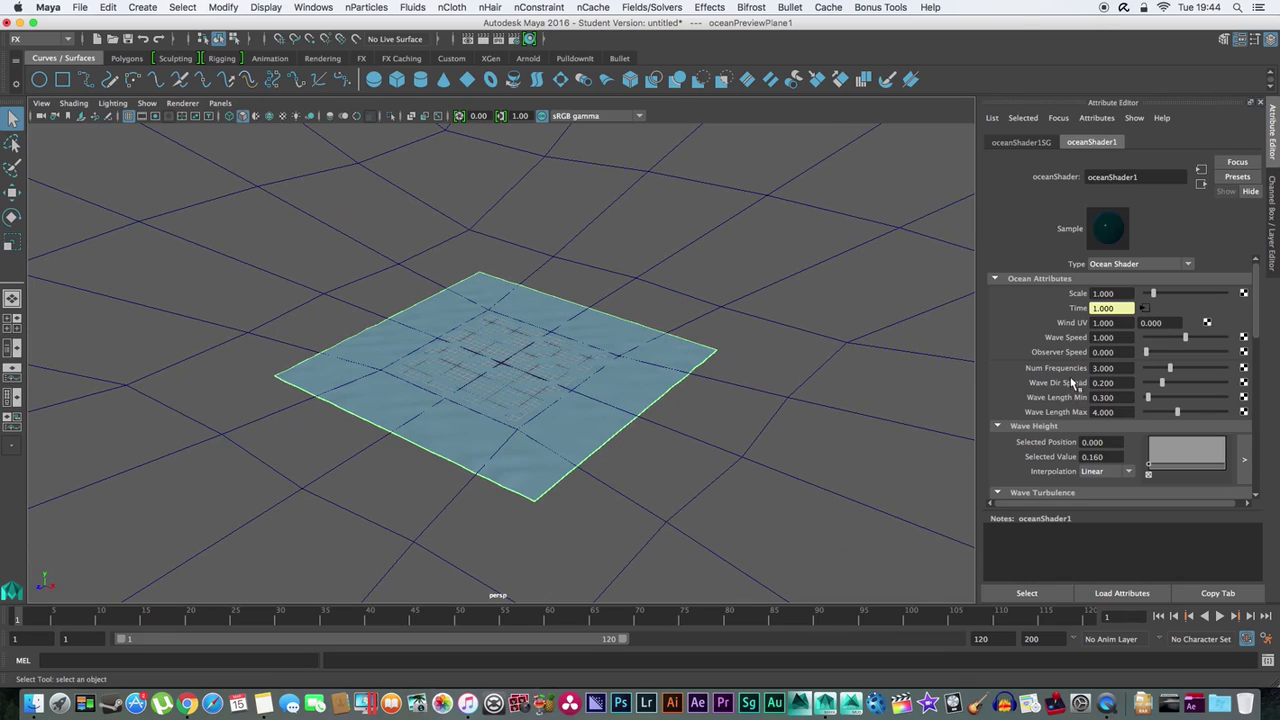
{"action": "left_click", "coordinate": [1106, 368]}
{"action": "type", "text": "15"}
{"action": "key", "text": "Return"}
{"action": "left_click", "coordinate": [1110, 412]}
{"action": "type", "text": "45"}
{"action": "key", "text": "Return"}
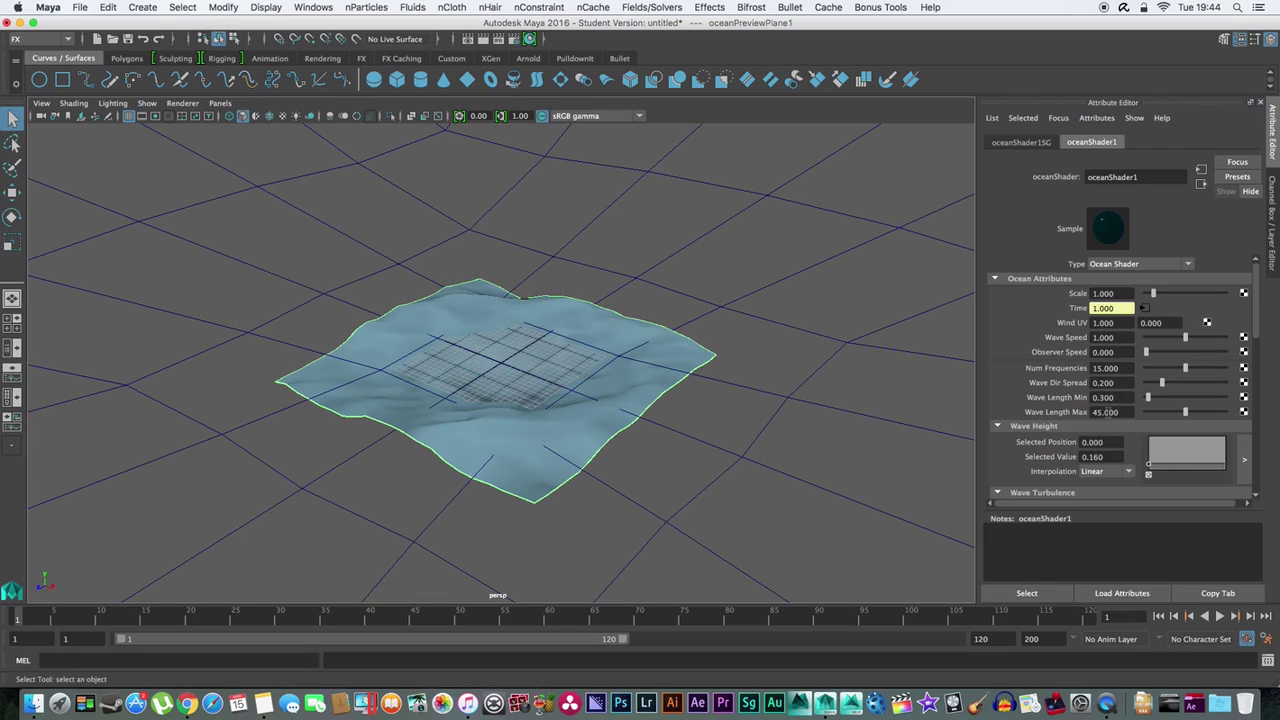
Add two raised points, about 0.76 and 0.88, to the Wave Peaking ramp
{"action": "scroll", "coordinate": [1040, 405], "scroll_direction": "down", "scroll_amount": 5}
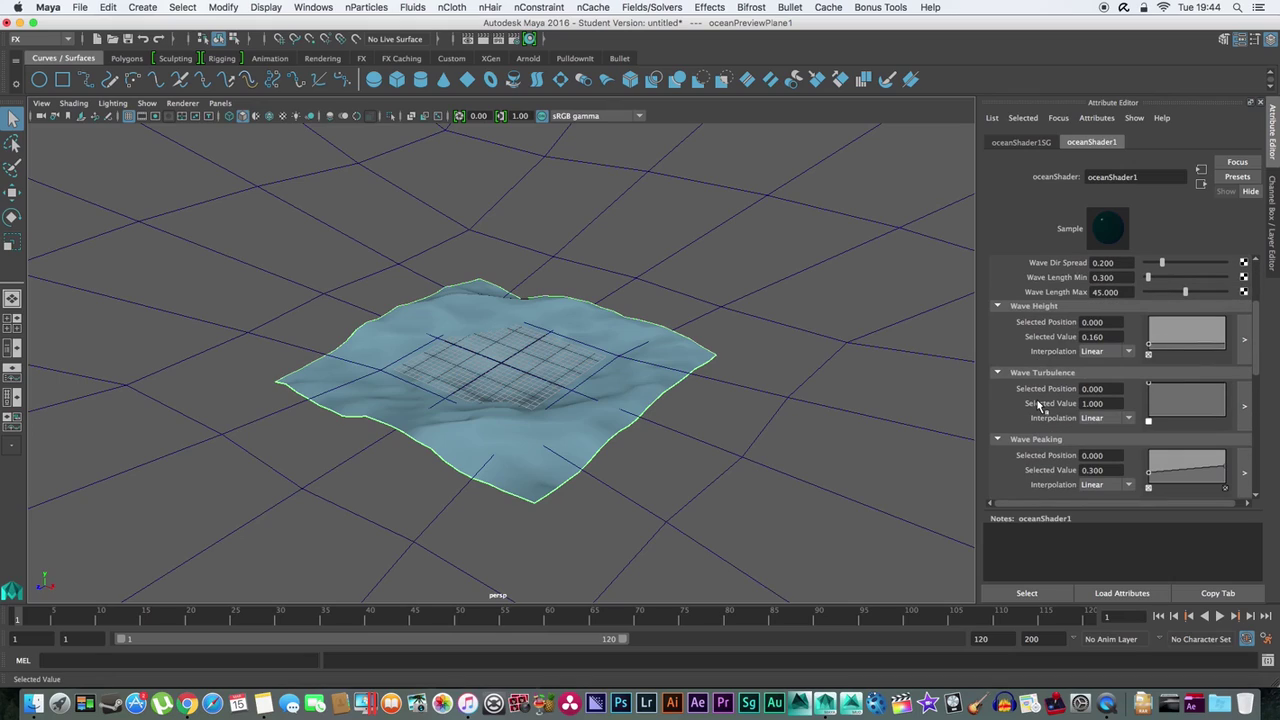
{"action": "scroll", "coordinate": [1040, 405], "scroll_direction": "down", "scroll_amount": 2}
{"action": "scroll", "coordinate": [1040, 405], "scroll_direction": "down", "scroll_amount": 2}
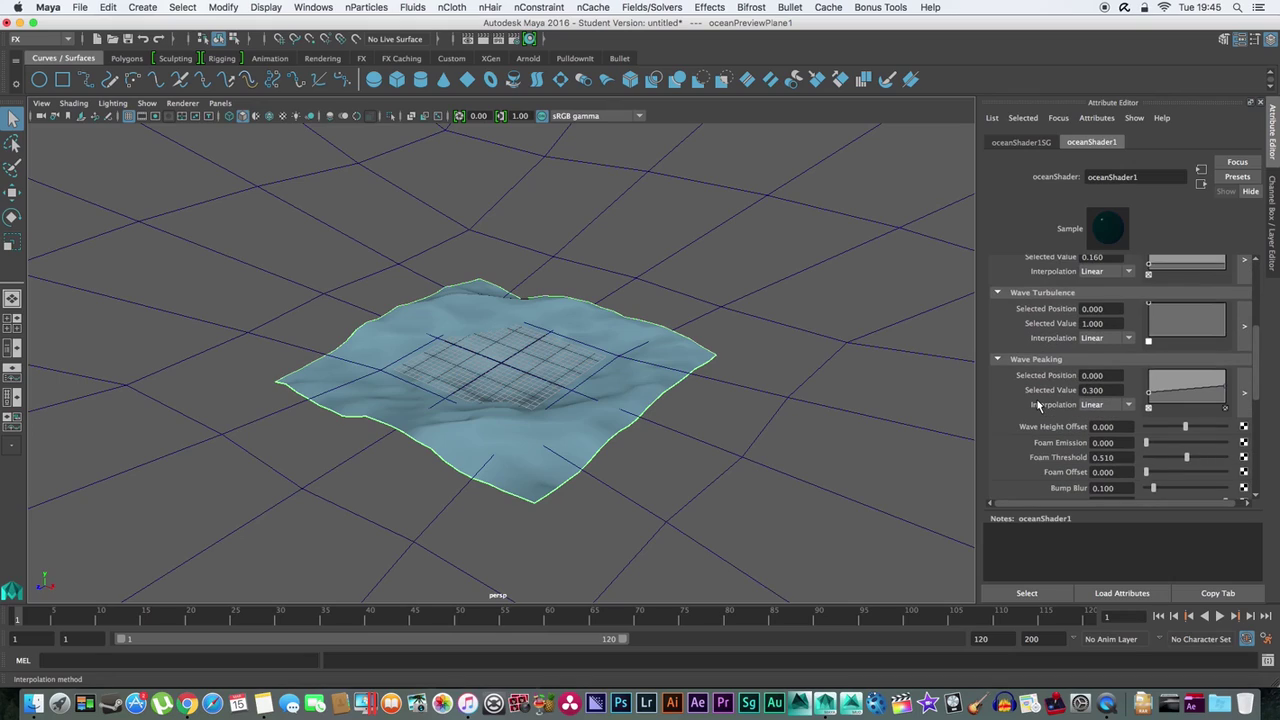
{"action": "left_click", "coordinate": [1162, 394]}
{"action": "left_click_drag", "start_coordinate": [1162, 394], "coordinate": [1160, 381]}
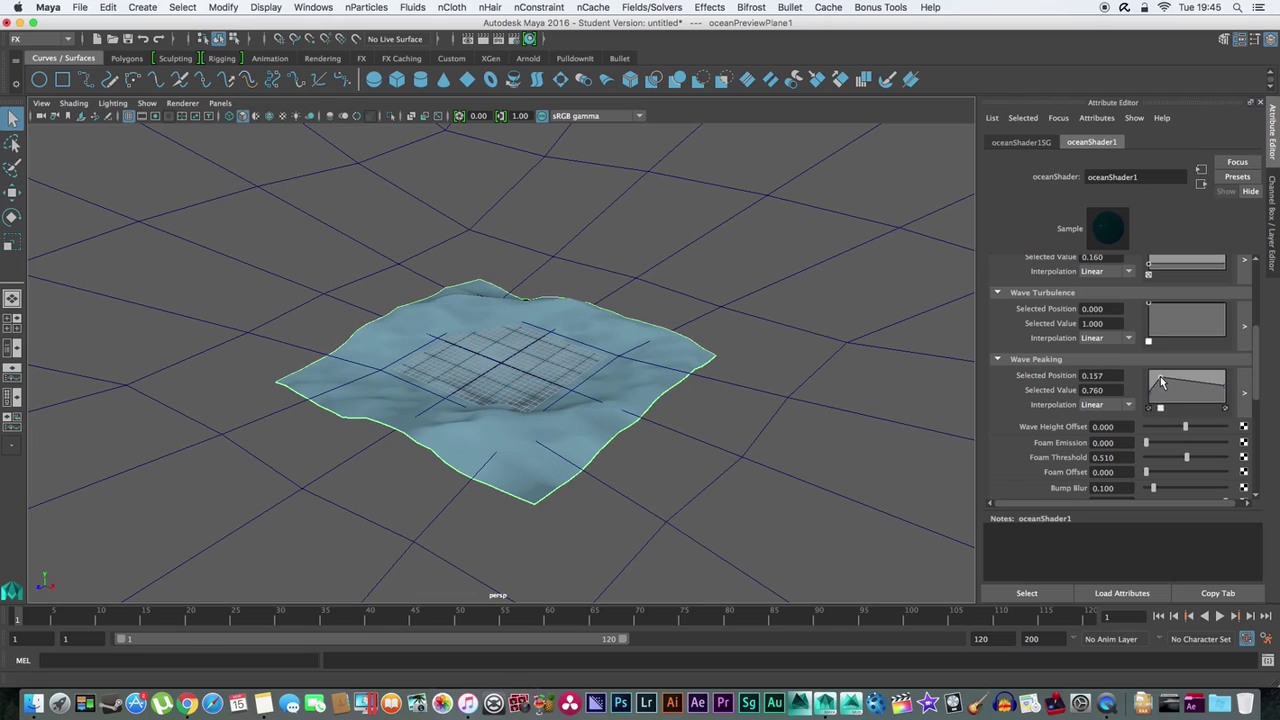
{"action": "left_click", "coordinate": [1182, 386]}
{"action": "left_click_drag", "start_coordinate": [1182, 386], "coordinate": [1183, 378]}
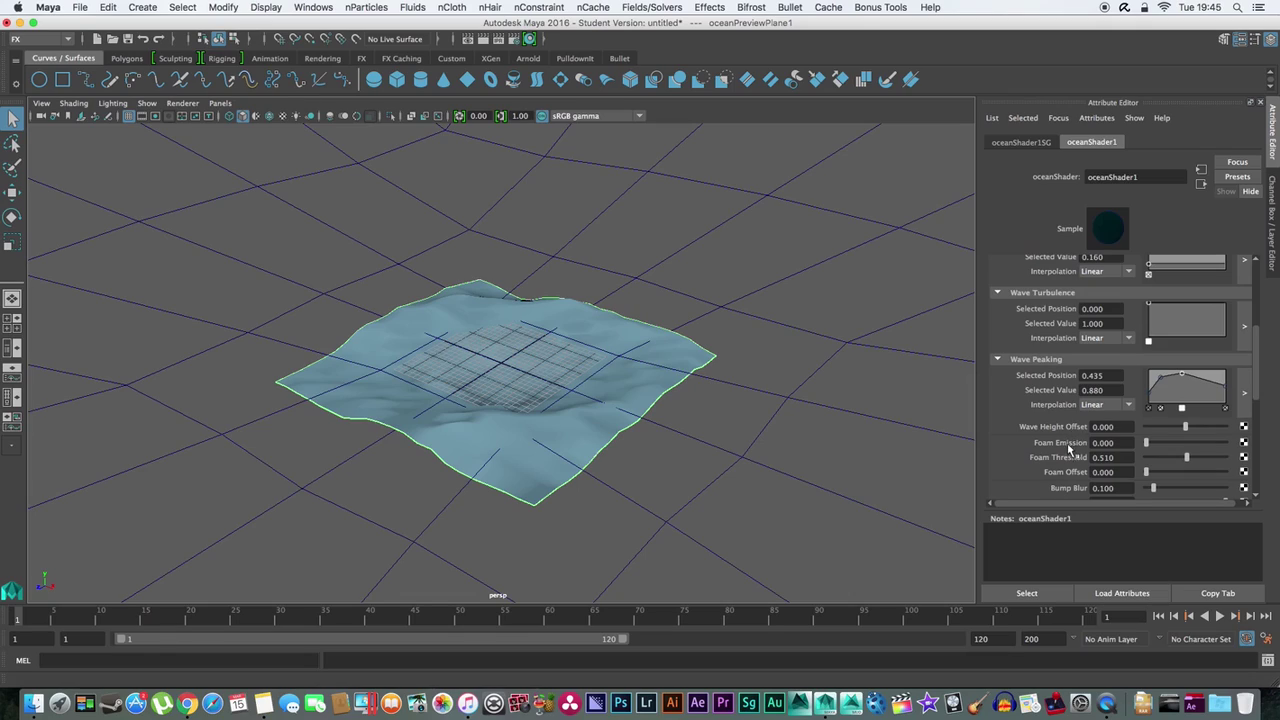
Set Foam Emission to 0.4 and Foam Threshold to 0.6
{"action": "left_click", "coordinate": [1110, 442]}
{"action": "type", "text": "0.4"}
{"action": "key", "text": "Return"}
{"action": "left_click", "coordinate": [1100, 457]}
{"action": "type", "text": "0."}
{"action": "key", "text": "BackSpace"}
{"action": "type", "text": "6"}
{"action": "key", "text": "Return"}
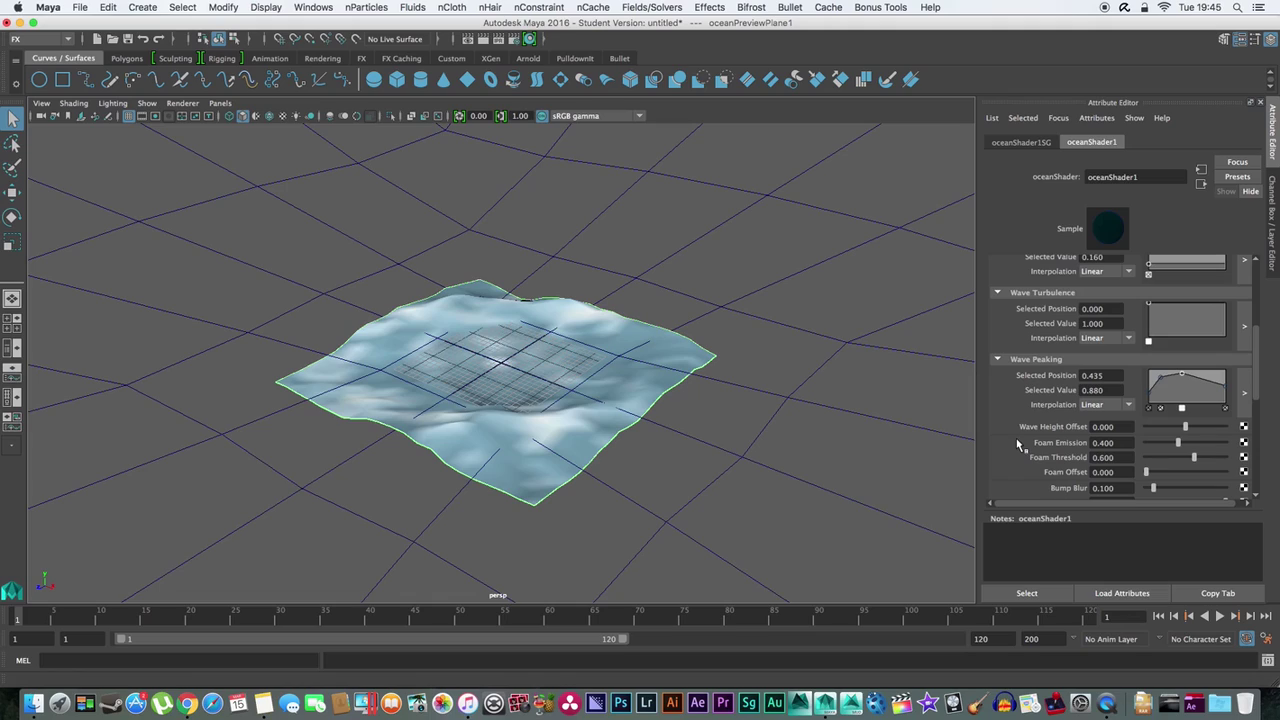
In oceanShader1's Glow section, set Glow Intensity to 0.03
{"action": "scroll", "coordinate": [1020, 444], "scroll_direction": "down", "scroll_amount": 5}
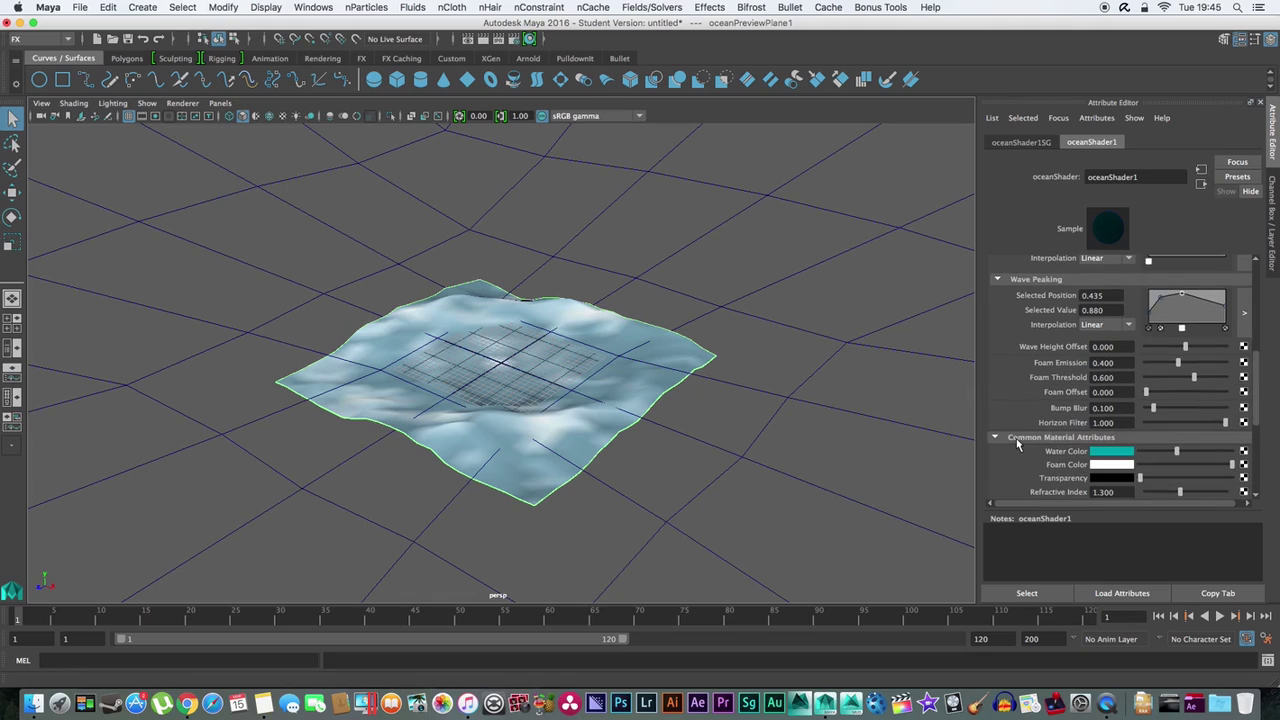
{"action": "scroll", "coordinate": [1036, 438], "scroll_direction": "down", "scroll_amount": 4}
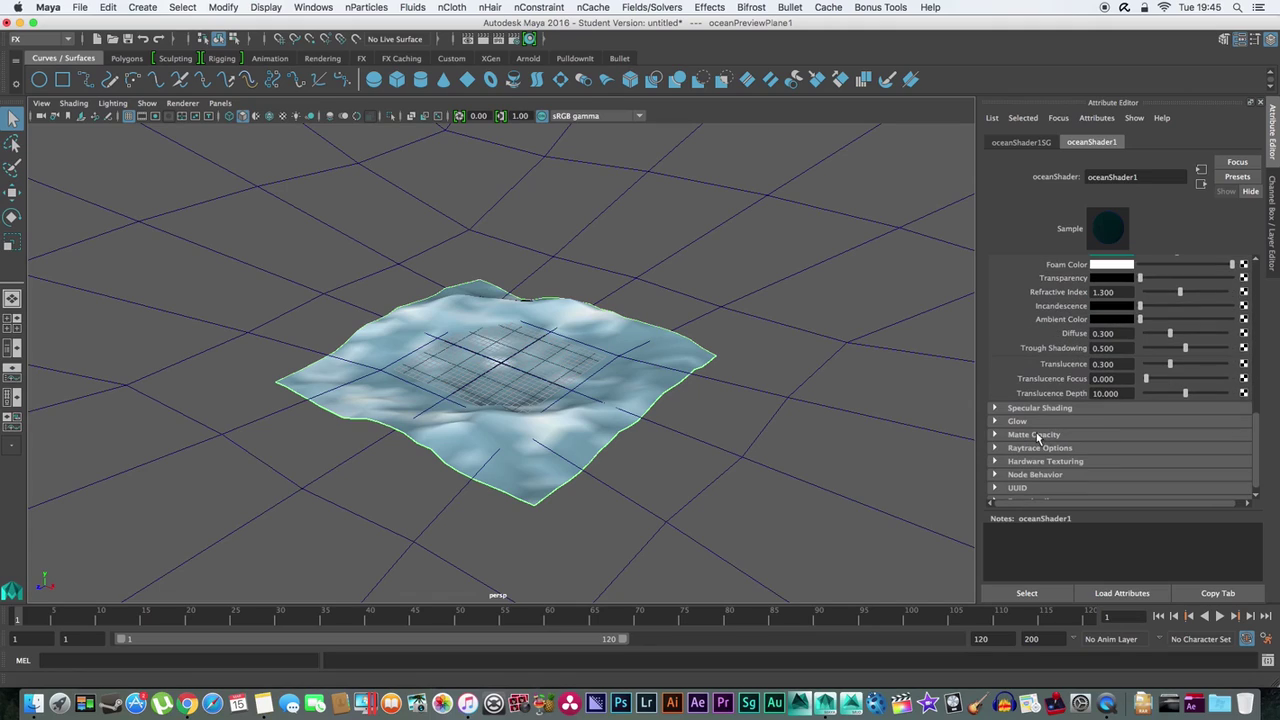
{"action": "left_click", "coordinate": [1014, 421]}
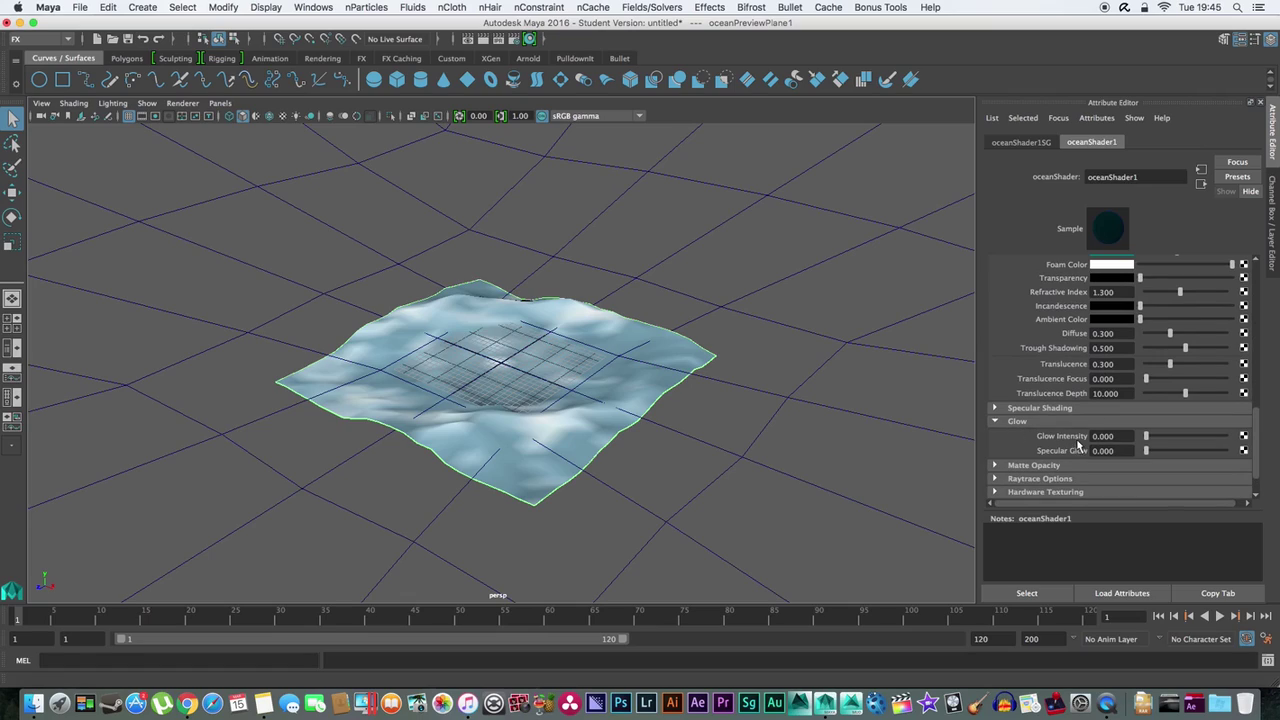
{"action": "double_click", "coordinate": [1097, 436]}
{"action": "type", "text": "0.03"}
{"action": "key", "text": "Return"}
Import yacht_obj.obj from the Desktop, accept the face-sharing warning, and select the yacht
{"action": "left_click", "coordinate": [62, 7]}
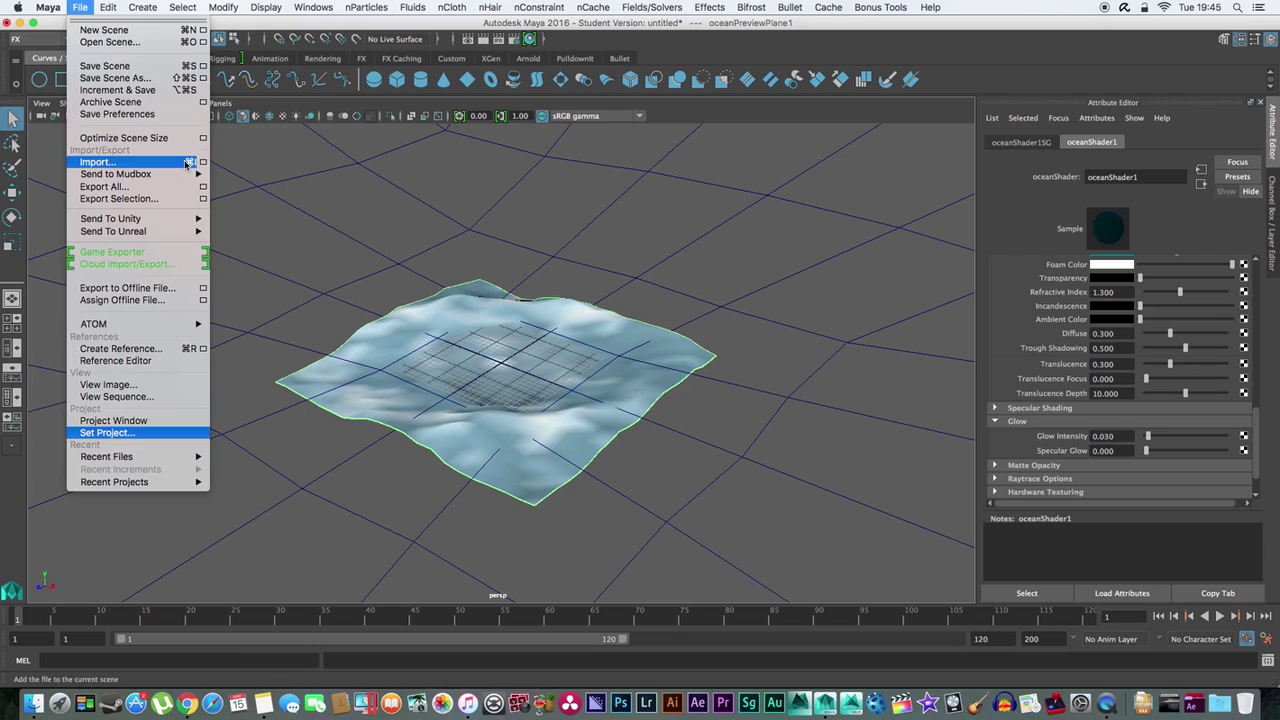
{"action": "left_click", "coordinate": [186, 162]}
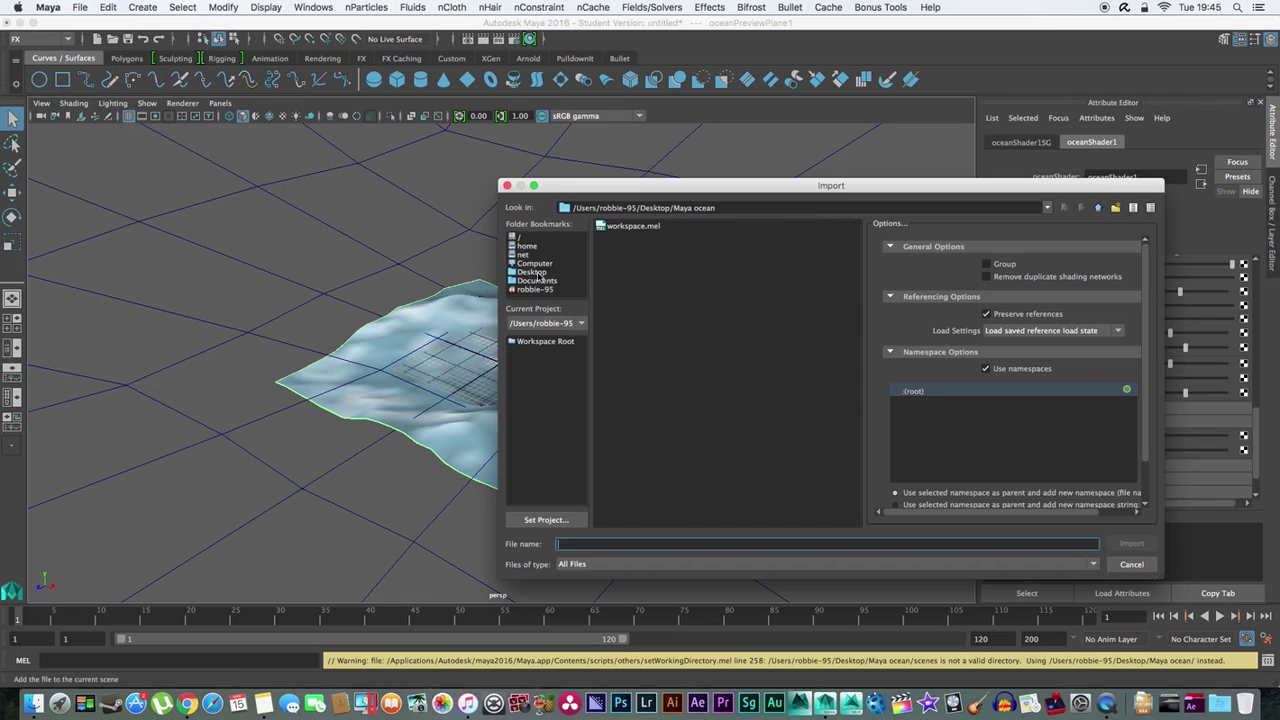
{"action": "left_click", "coordinate": [538, 273]}
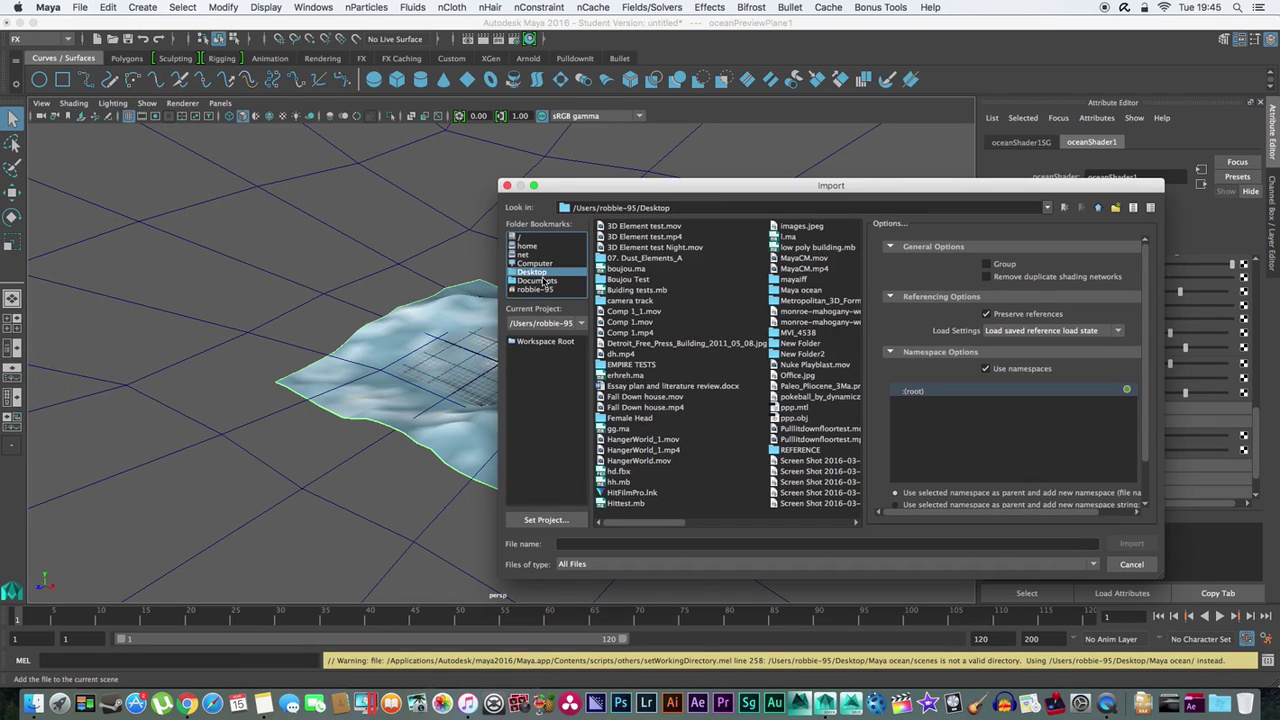
{"action": "left_click_drag", "start_coordinate": [668, 522], "coordinate": [816, 523]}
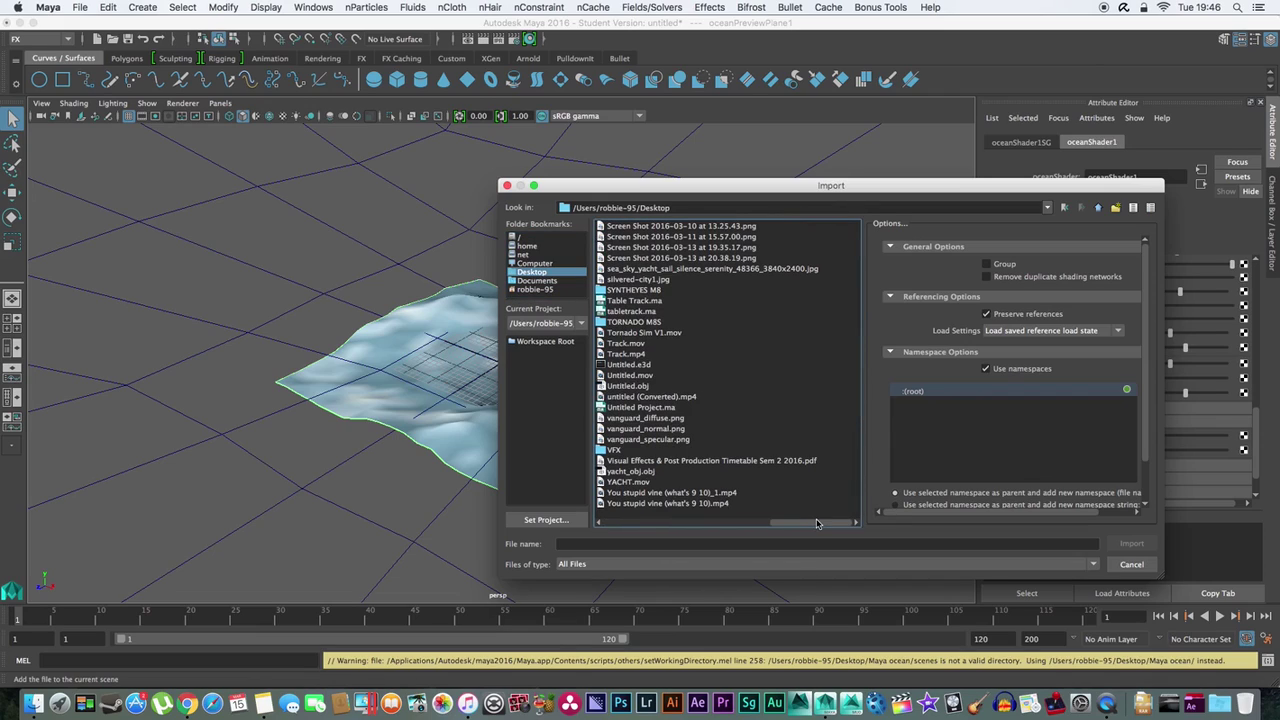
{"action": "double_click", "coordinate": [652, 473]}
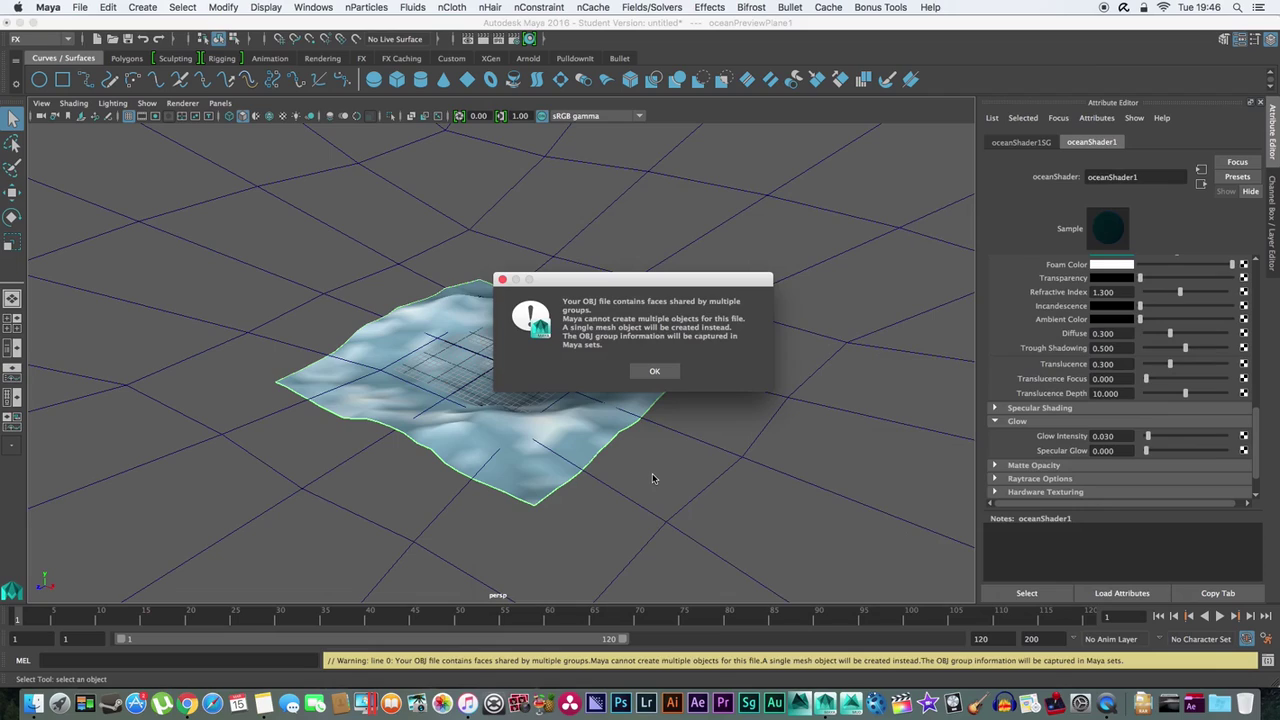
{"action": "left_click", "coordinate": [655, 375]}
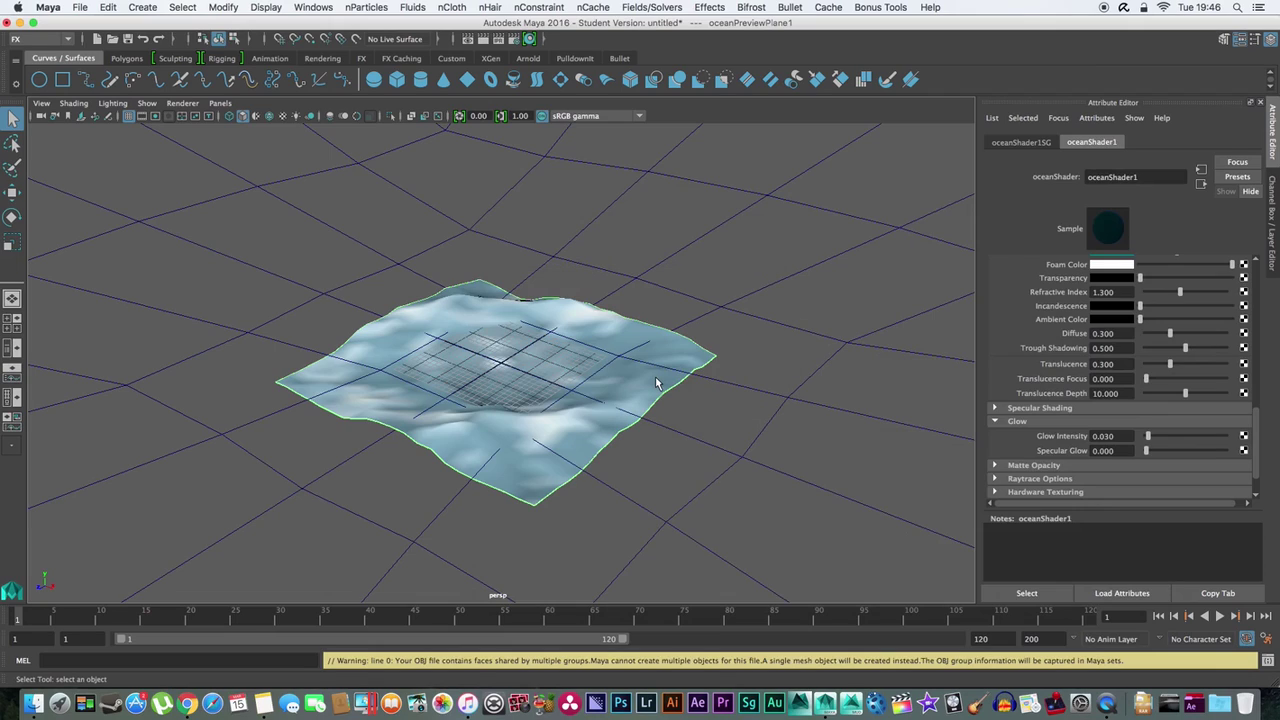
{"action": "left_click", "coordinate": [537, 344]}
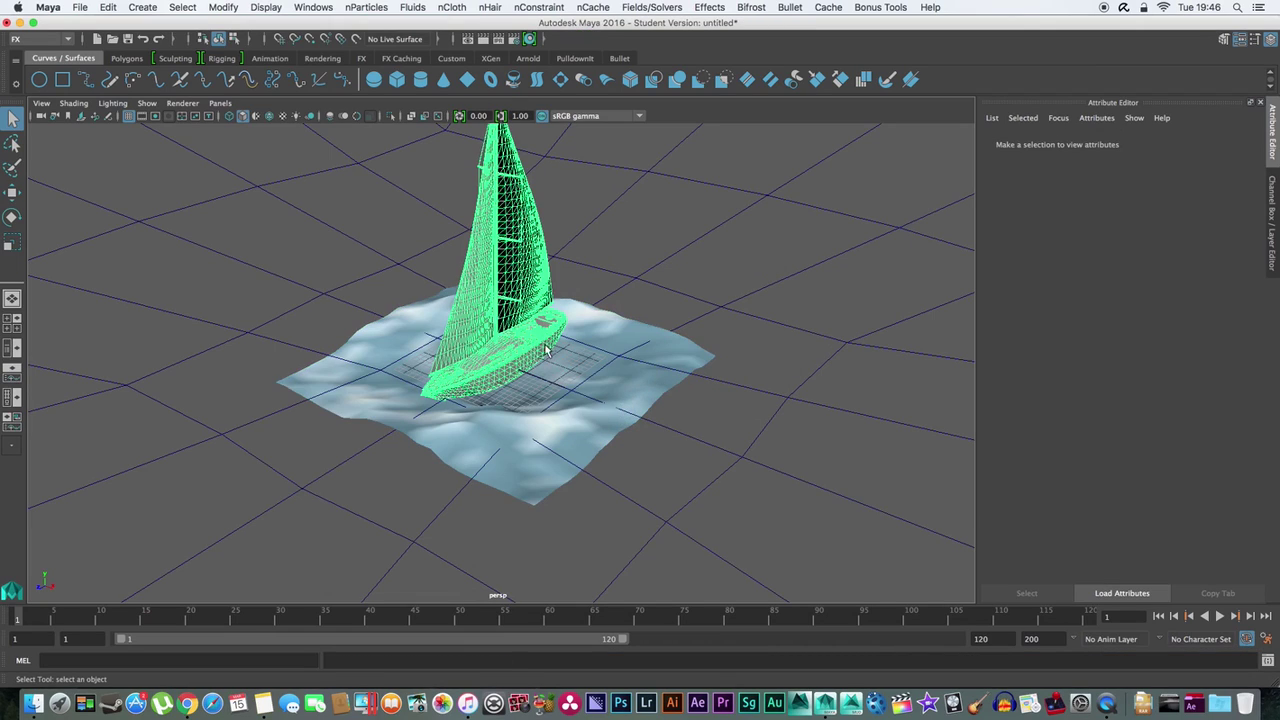
Reselect the yacht mesh and go to the Fluids menu to make it a boat
{"action": "left_click", "coordinate": [721, 406]}
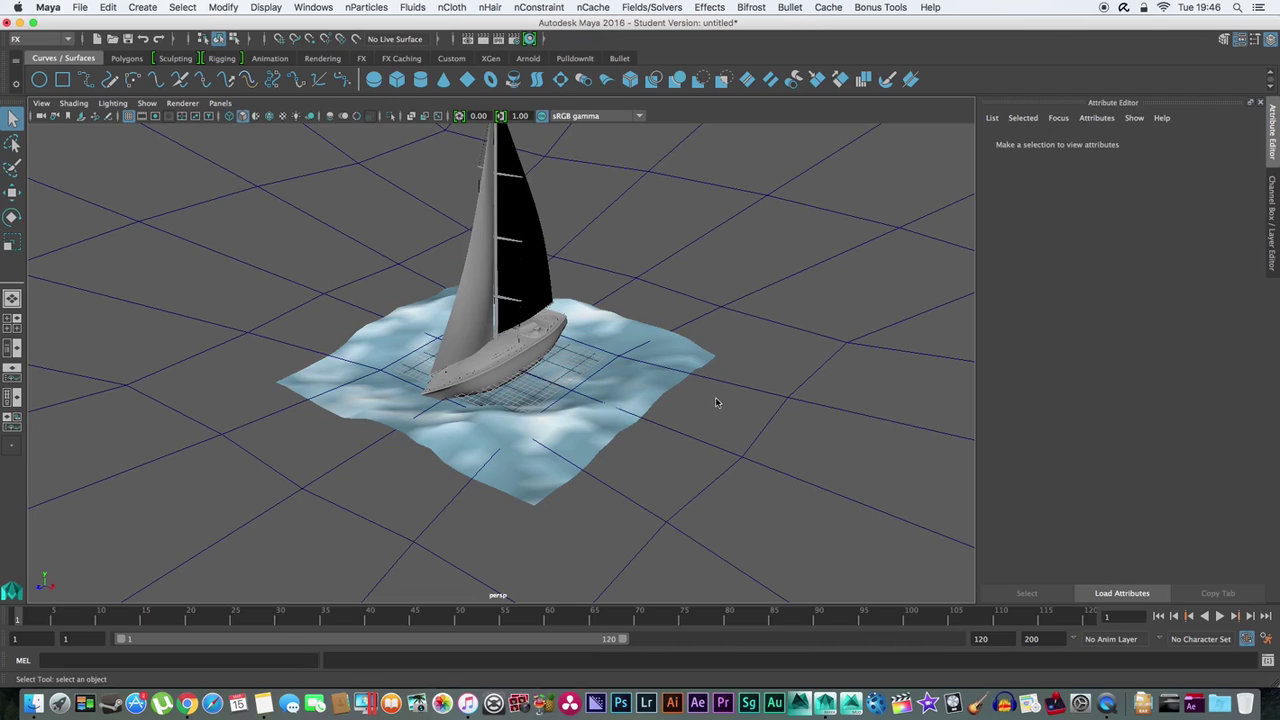
{"action": "left_click", "coordinate": [510, 346]}
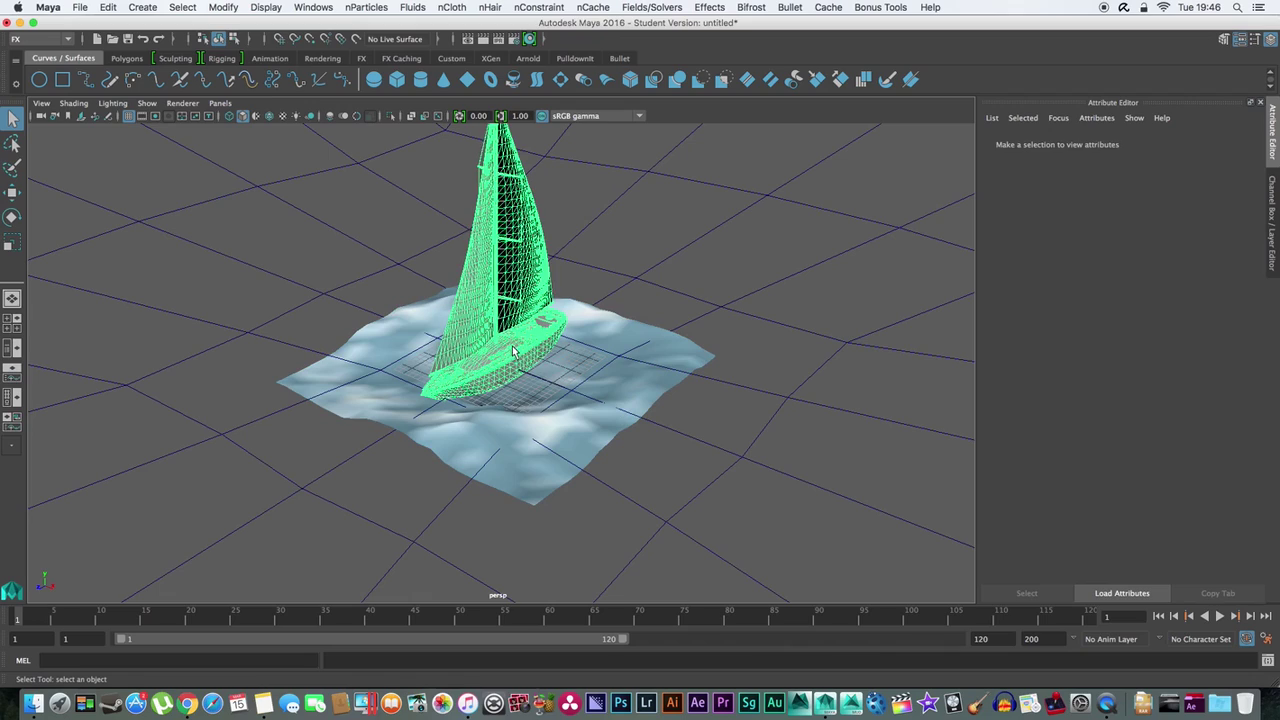
{"action": "left_click", "coordinate": [413, 7]}
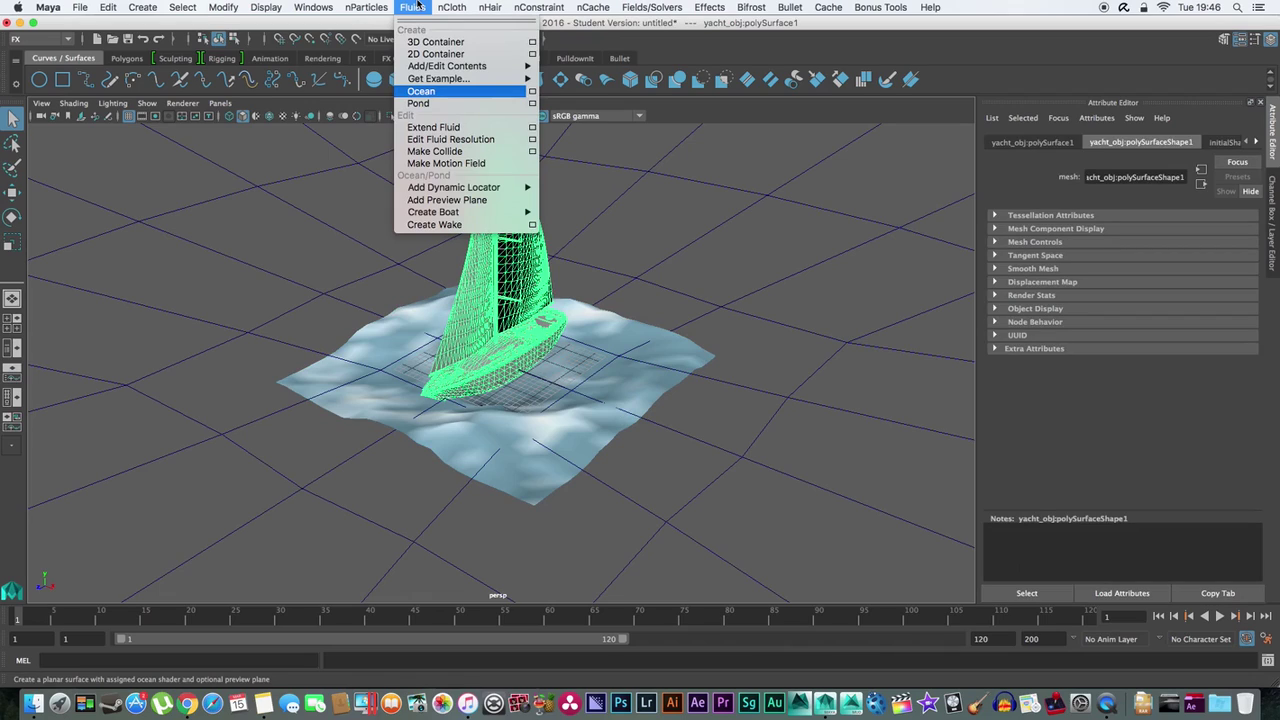
Apply Make Boats to the yacht from its options window, adding buoyancy locator1
{"action": "mouse_move", "coordinate": [470, 212]}
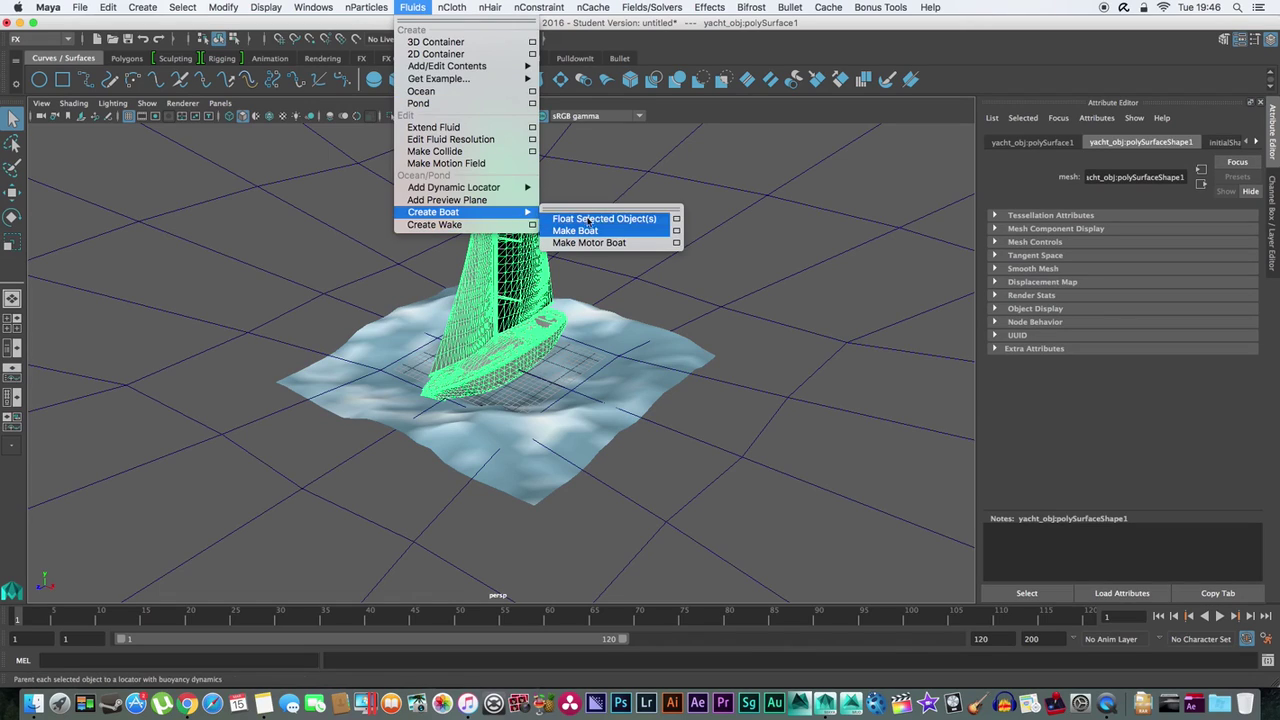
{"action": "left_click", "coordinate": [676, 230]}
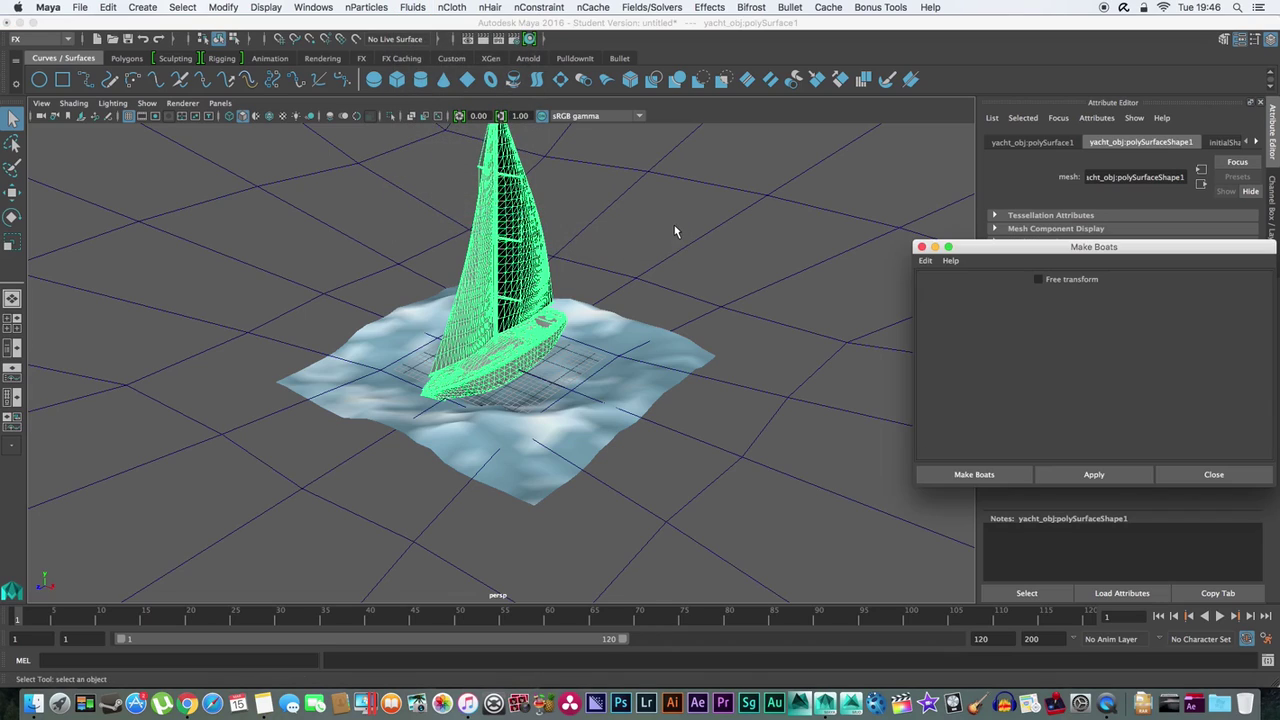
{"action": "left_click_drag", "start_coordinate": [1105, 248], "coordinate": [674, 160]}
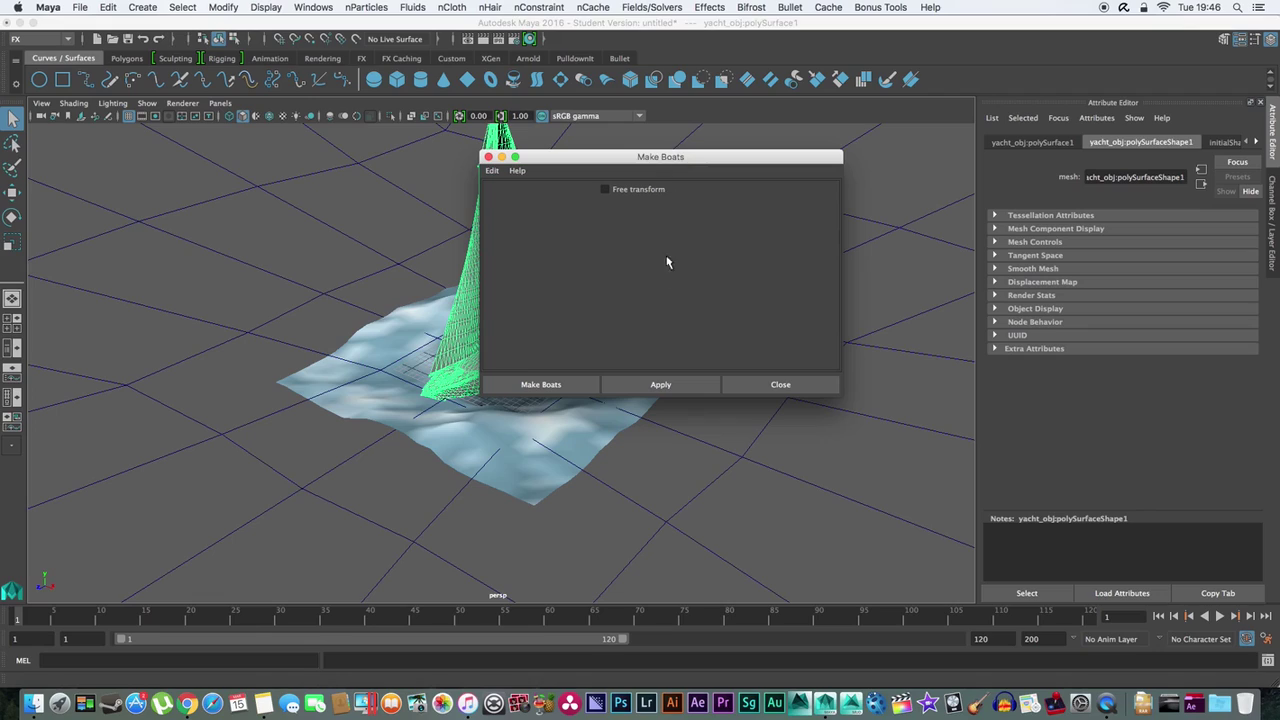
{"action": "left_click", "coordinate": [589, 379]}
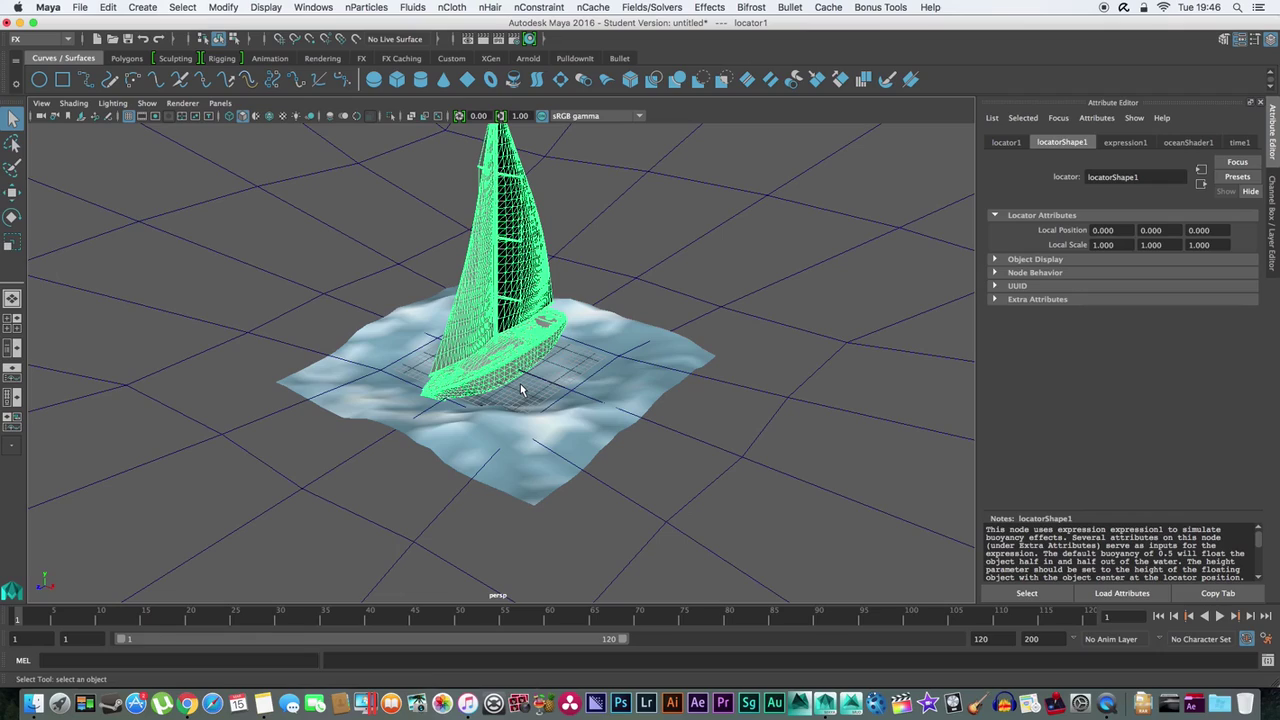
At frame 40, move the boat far to the right along X, then return to frame 1
{"action": "left_click_drag", "start_coordinate": [520, 390], "coordinate": [536, 412], "text": "alt"}
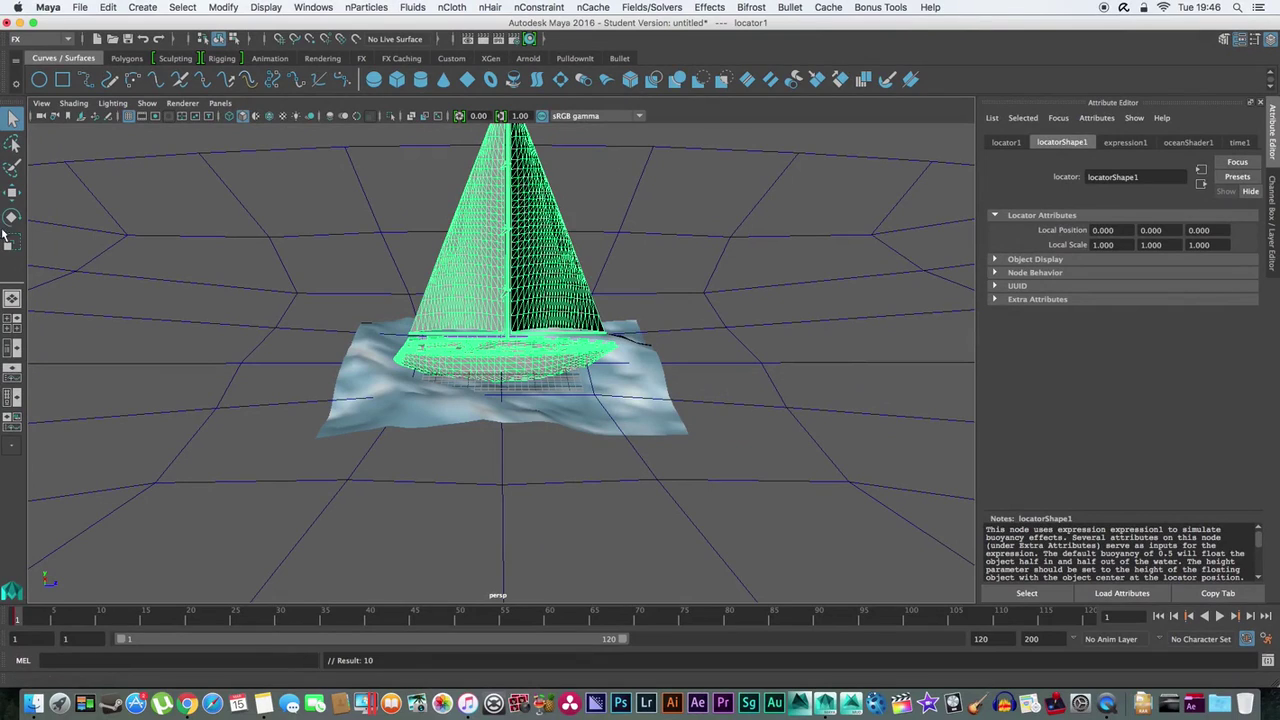
{"action": "left_click", "coordinate": [12, 192]}
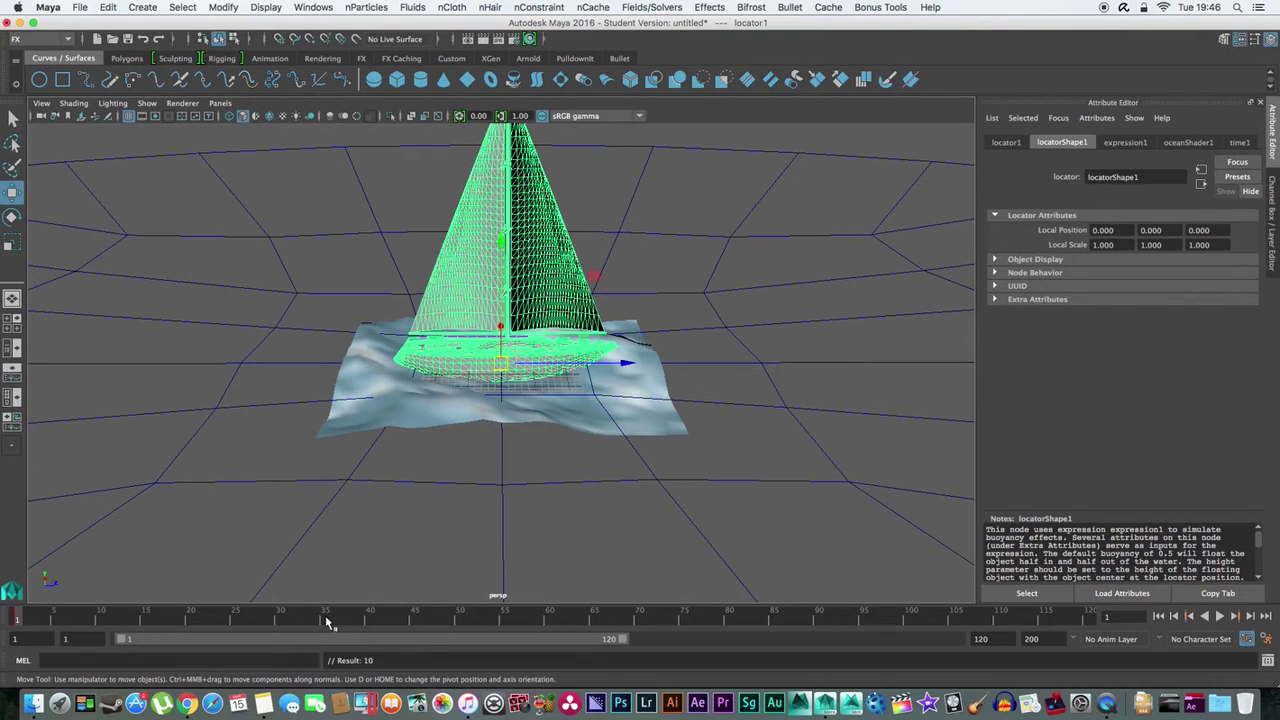
{"action": "left_click_drag", "start_coordinate": [326, 623], "coordinate": [370, 620]}
{"action": "scroll", "coordinate": [562, 418], "scroll_direction": "down", "scroll_amount": 3}
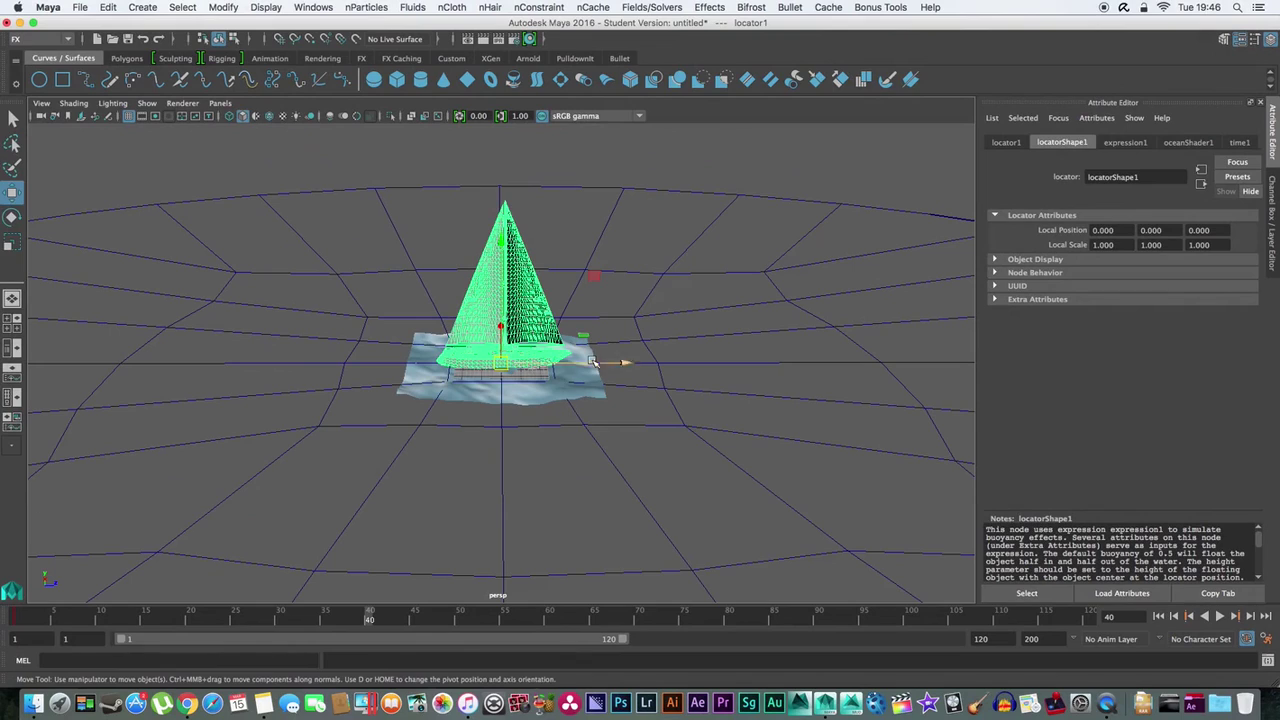
{"action": "left_click_drag", "start_coordinate": [626, 363], "coordinate": [950, 357]}
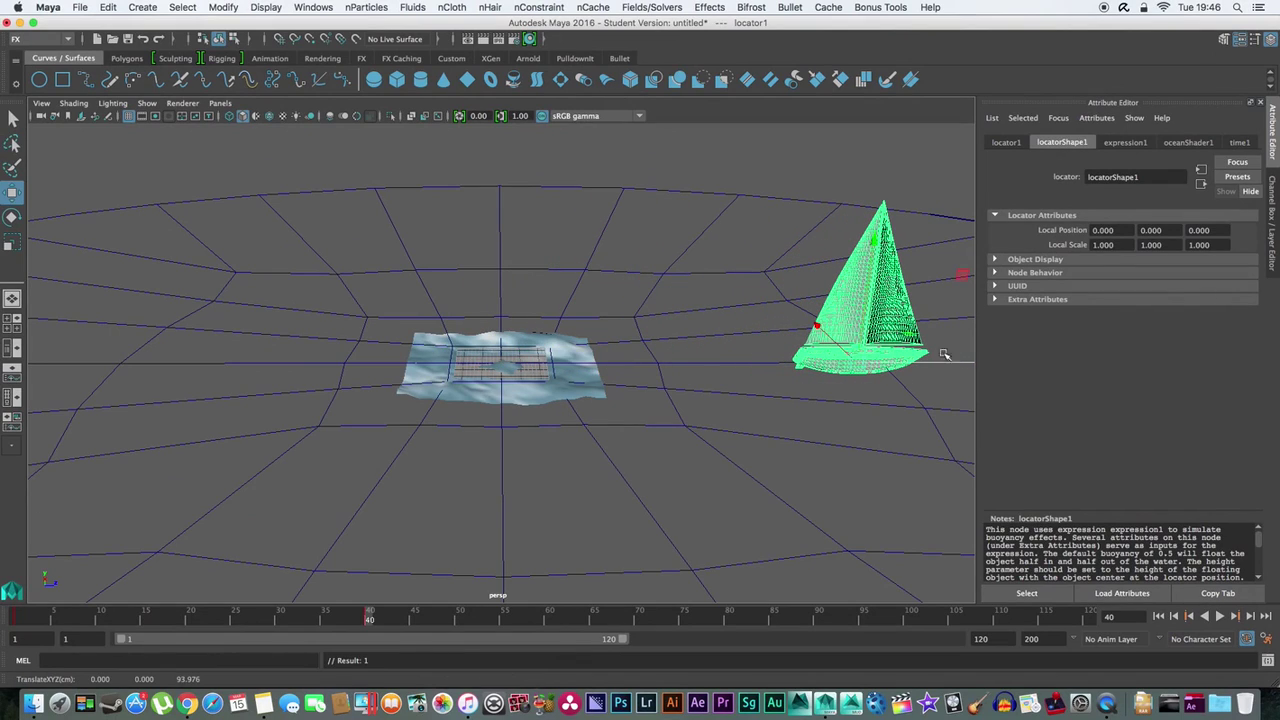
{"action": "left_click", "coordinate": [33, 622]}
Play back the sailing animation, scrub back to frame 15, and render that frame
{"action": "key", "text": "alt+v"}
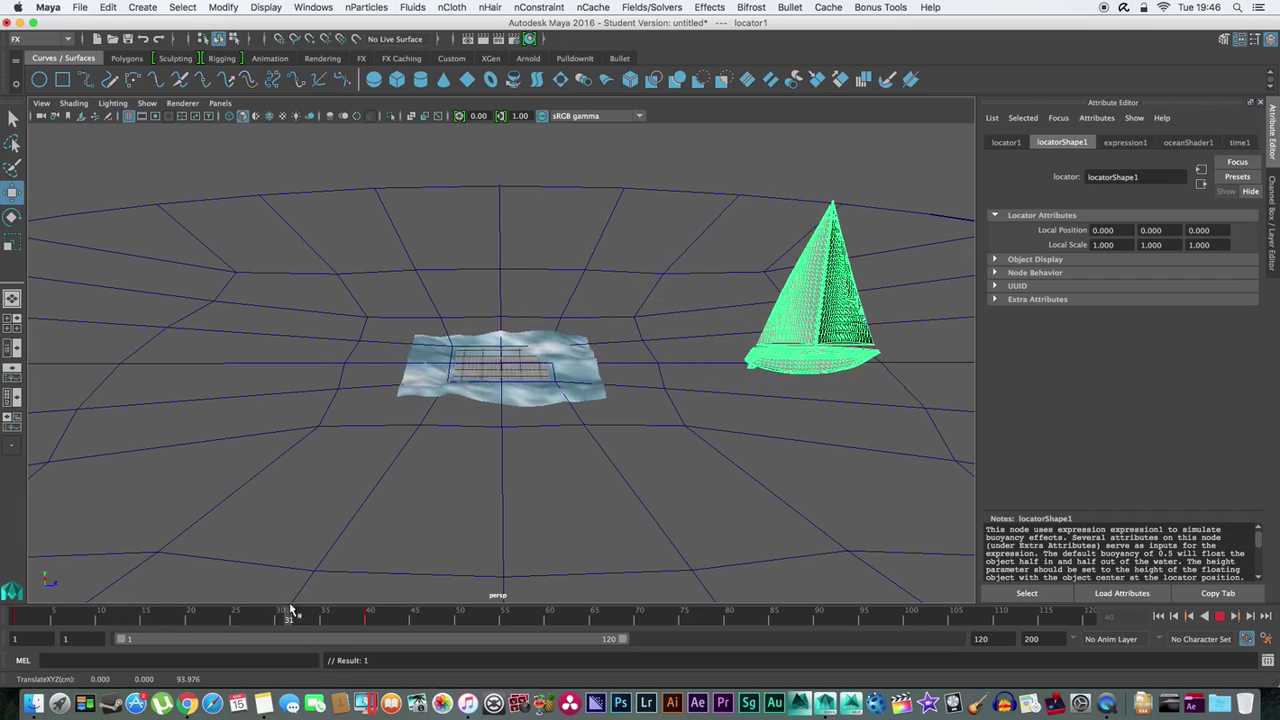
{"action": "left_click_drag", "start_coordinate": [295, 610], "coordinate": [146, 617]}
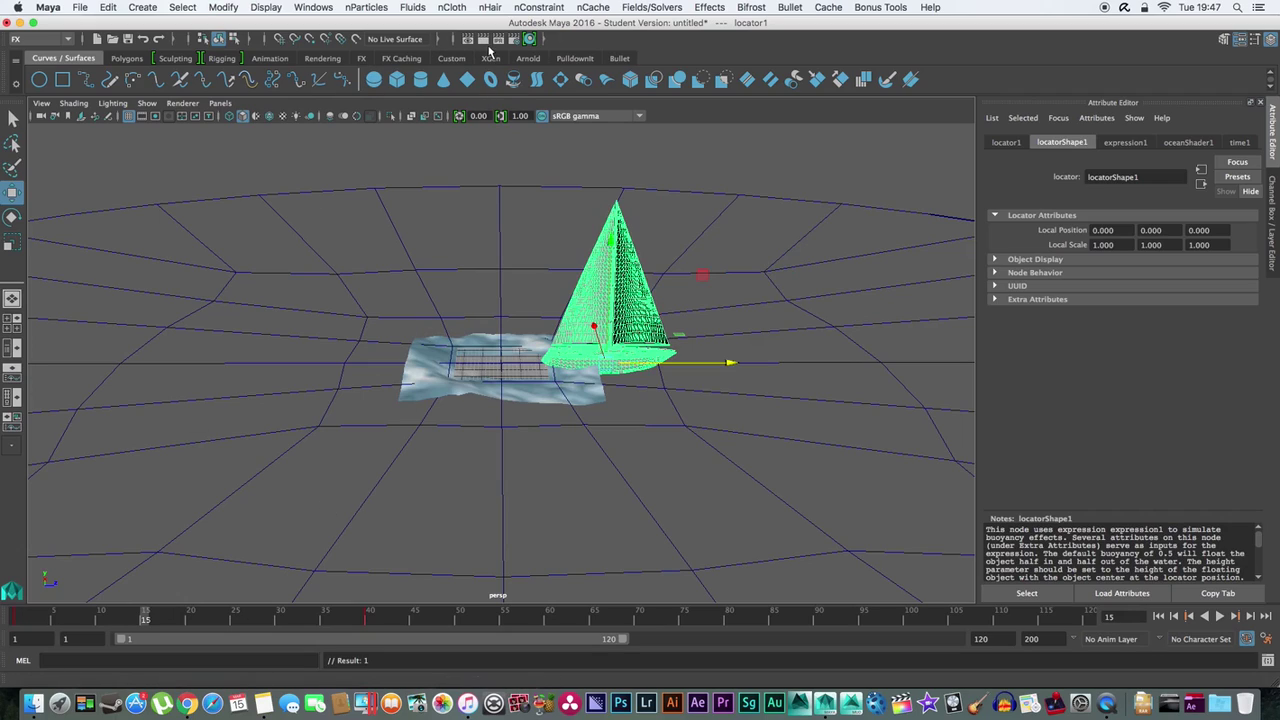
{"action": "left_click", "coordinate": [486, 42]}
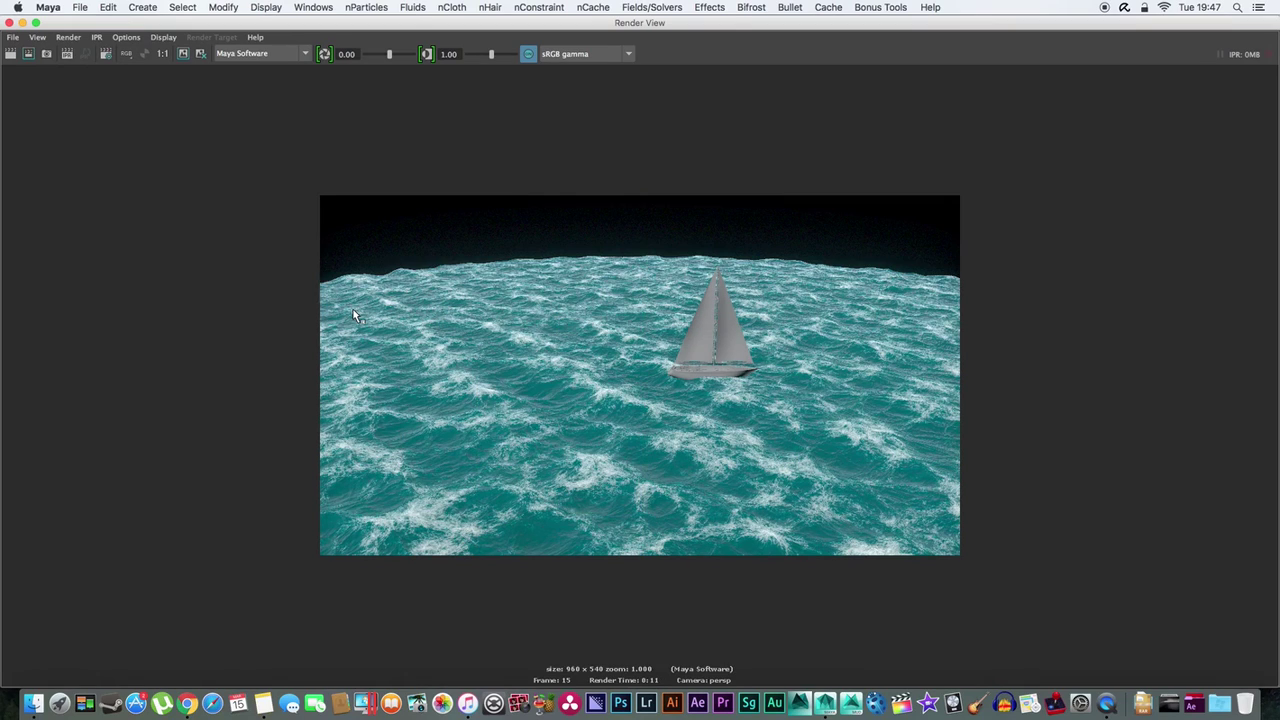
Close the finished render, then look over the Render Using list in Render Settings and close it
{"action": "left_click", "coordinate": [8, 22]}
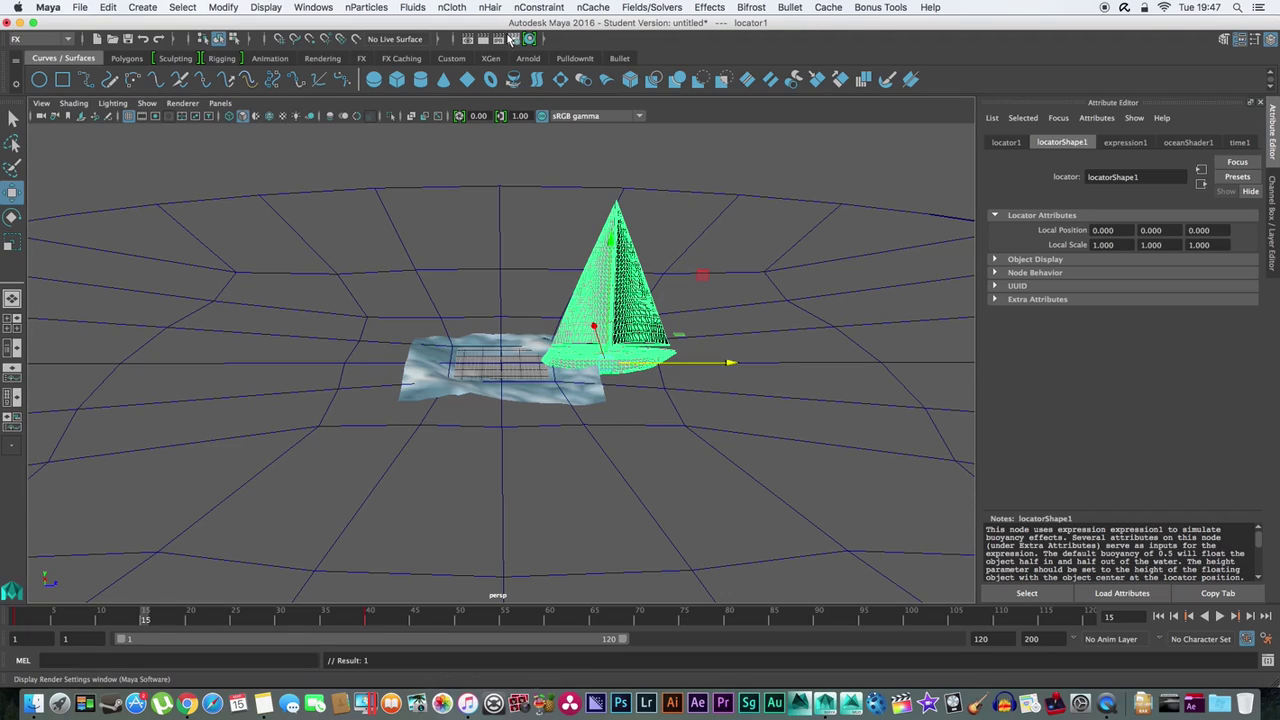
{"action": "left_click", "coordinate": [511, 38]}
{"action": "left_click", "coordinate": [850, 190]}
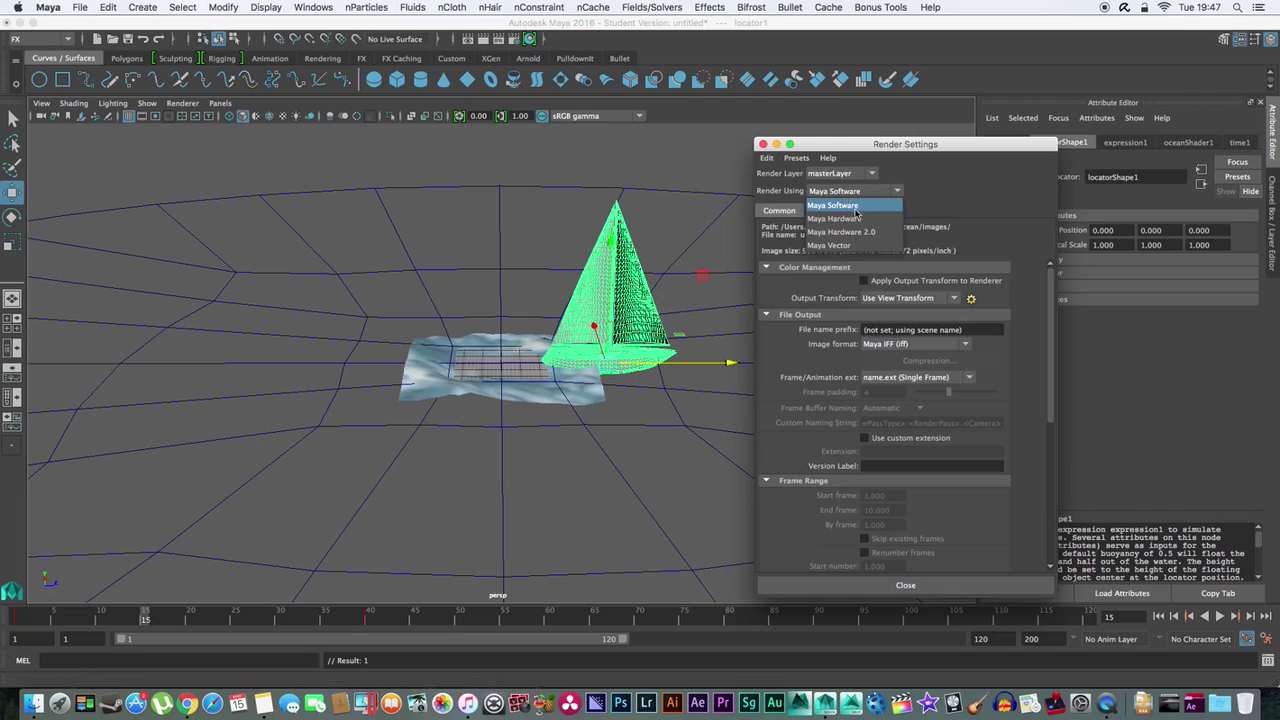
{"action": "left_click", "coordinate": [841, 231]}
{"action": "left_click", "coordinate": [905, 585]}
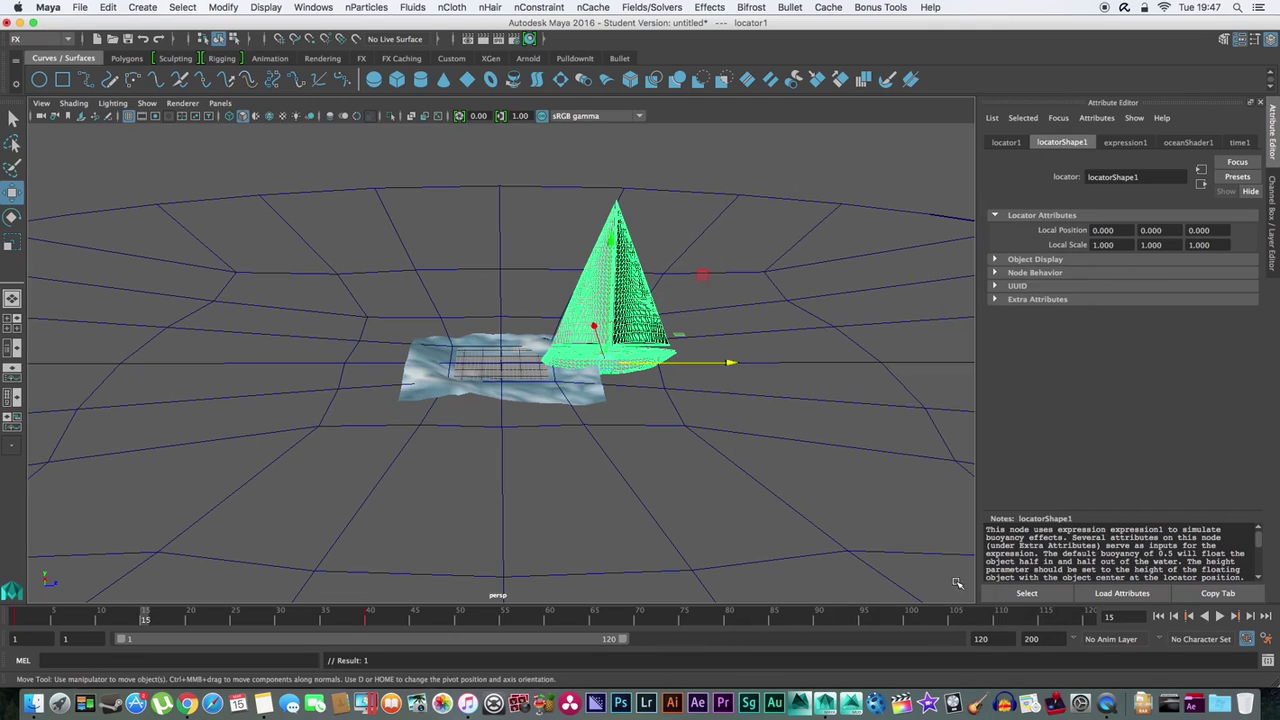
Load the Mayatomr.bundle mental ray plug-in in the Plug-in Manager
{"action": "left_click", "coordinate": [232, 6]}
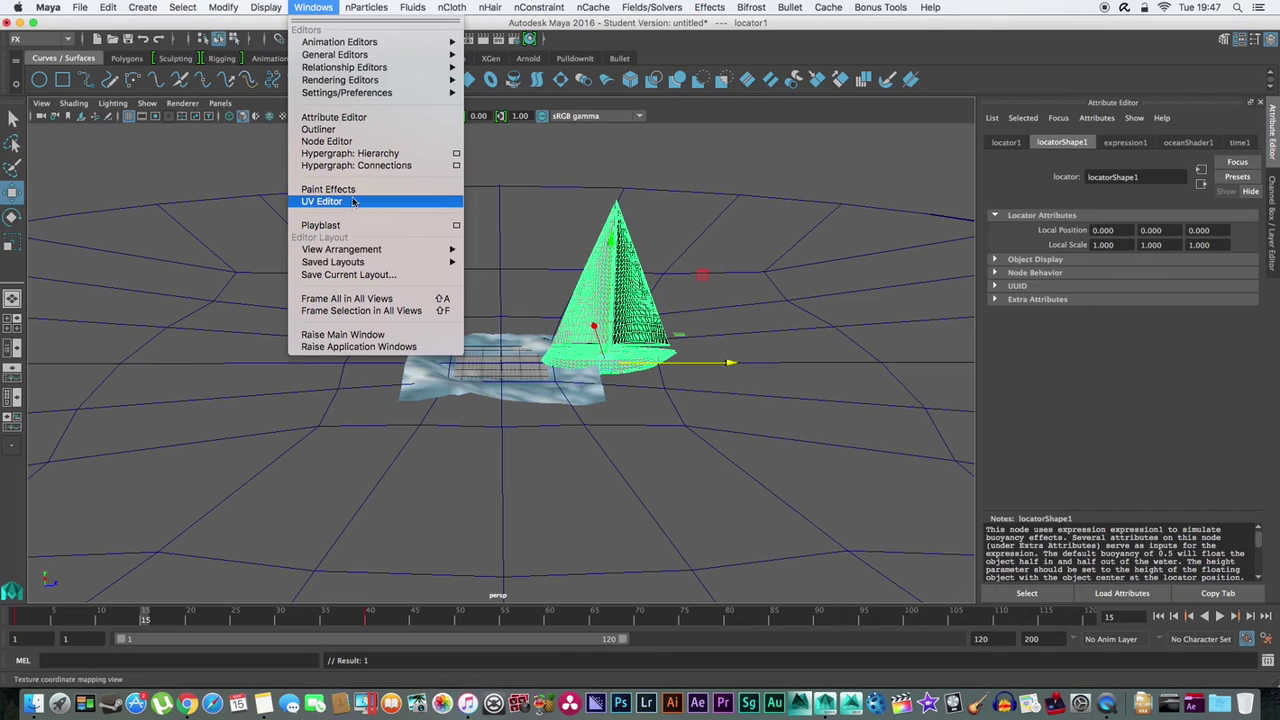
{"action": "mouse_move", "coordinate": [450, 92]}
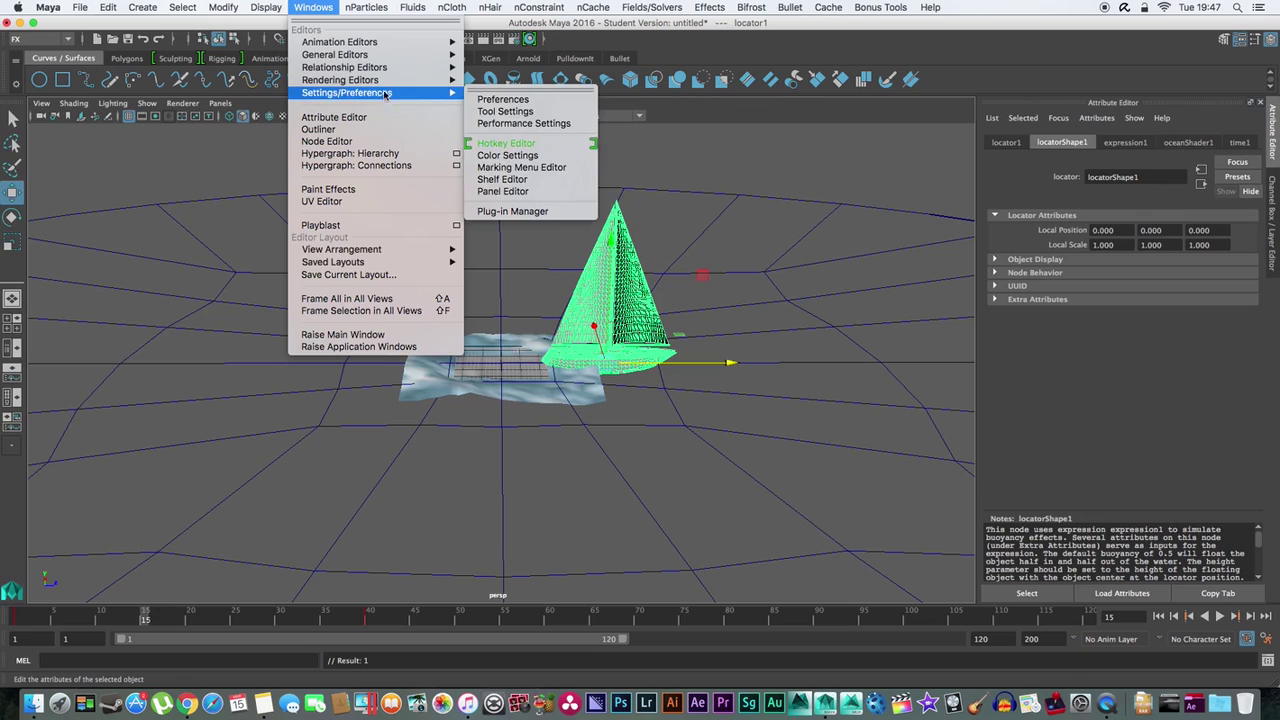
{"action": "left_click", "coordinate": [545, 212]}
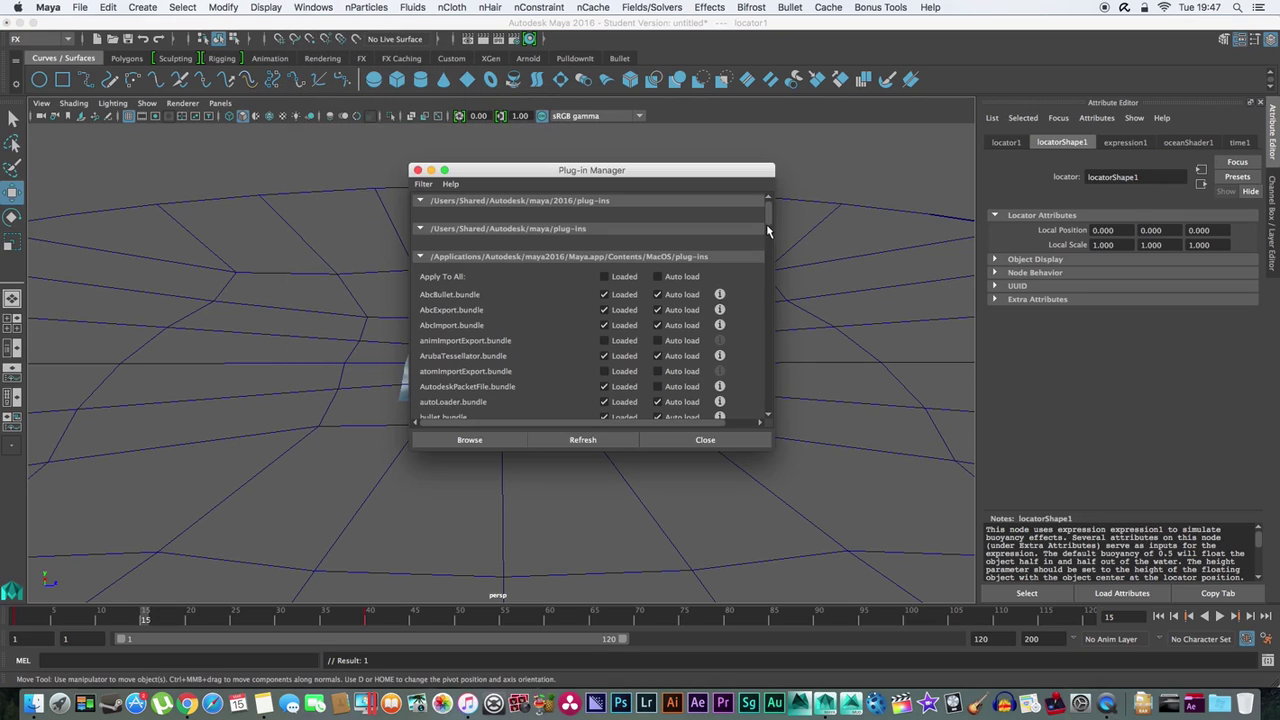
{"action": "left_click_drag", "start_coordinate": [771, 212], "coordinate": [775, 311]}
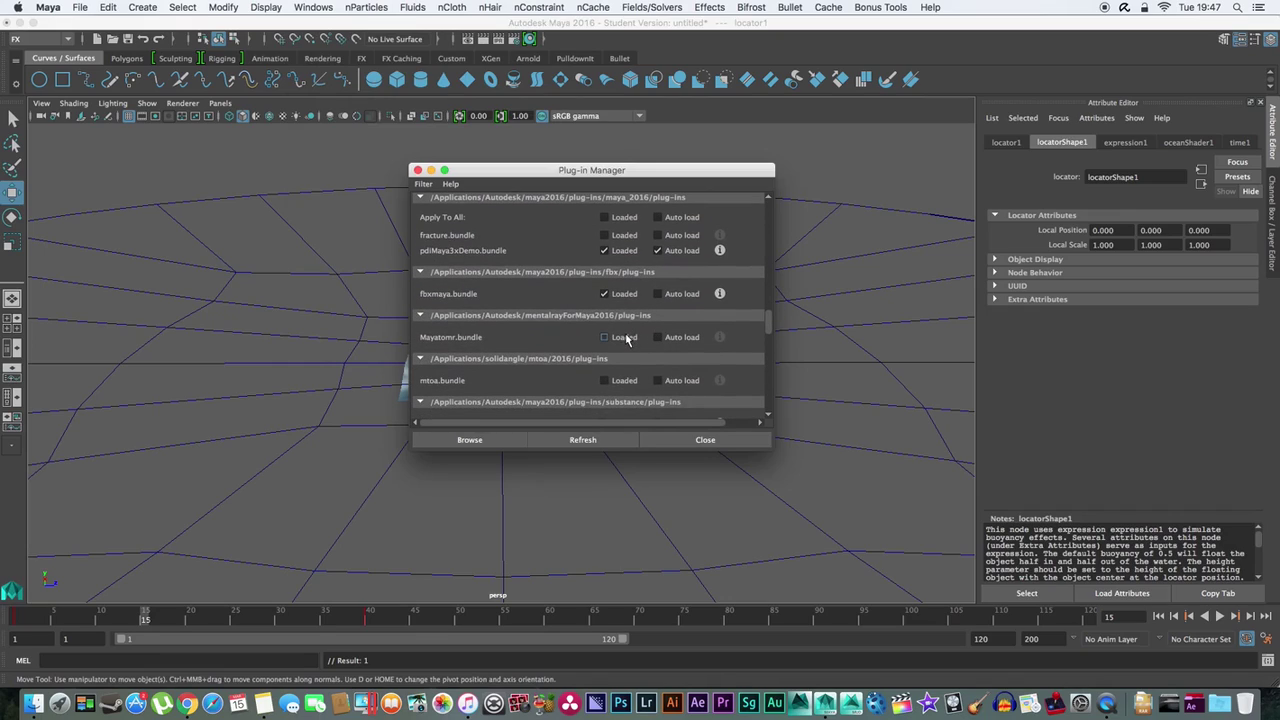
{"action": "left_click", "coordinate": [700, 441]}
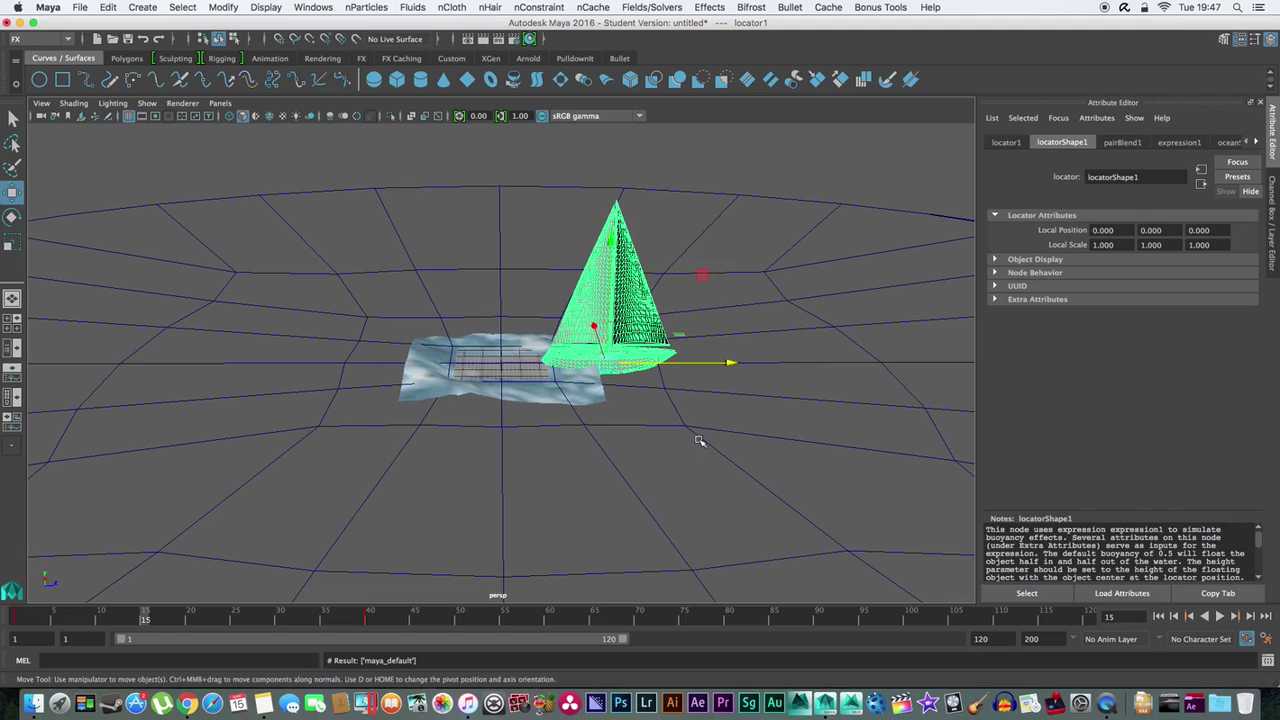
Switch the Render Settings renderer from Maya Software to mental ray
{"action": "left_click", "coordinate": [518, 40]}
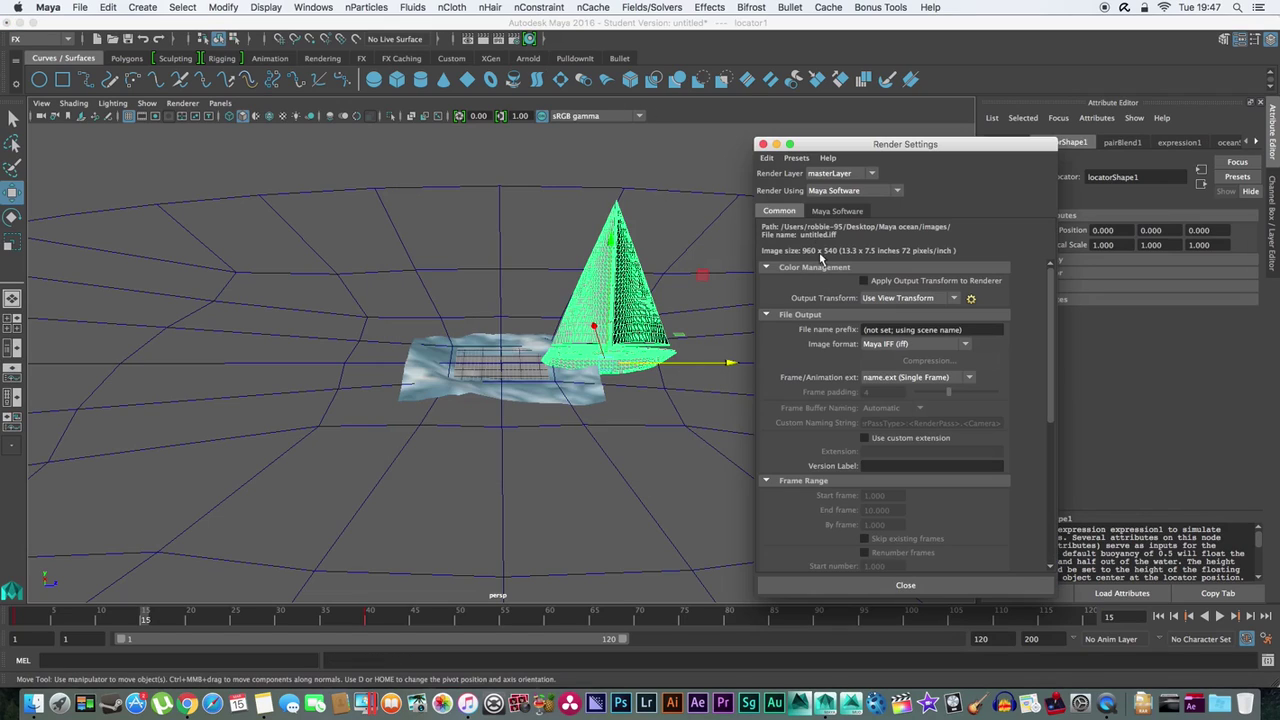
{"action": "left_click", "coordinate": [818, 212]}
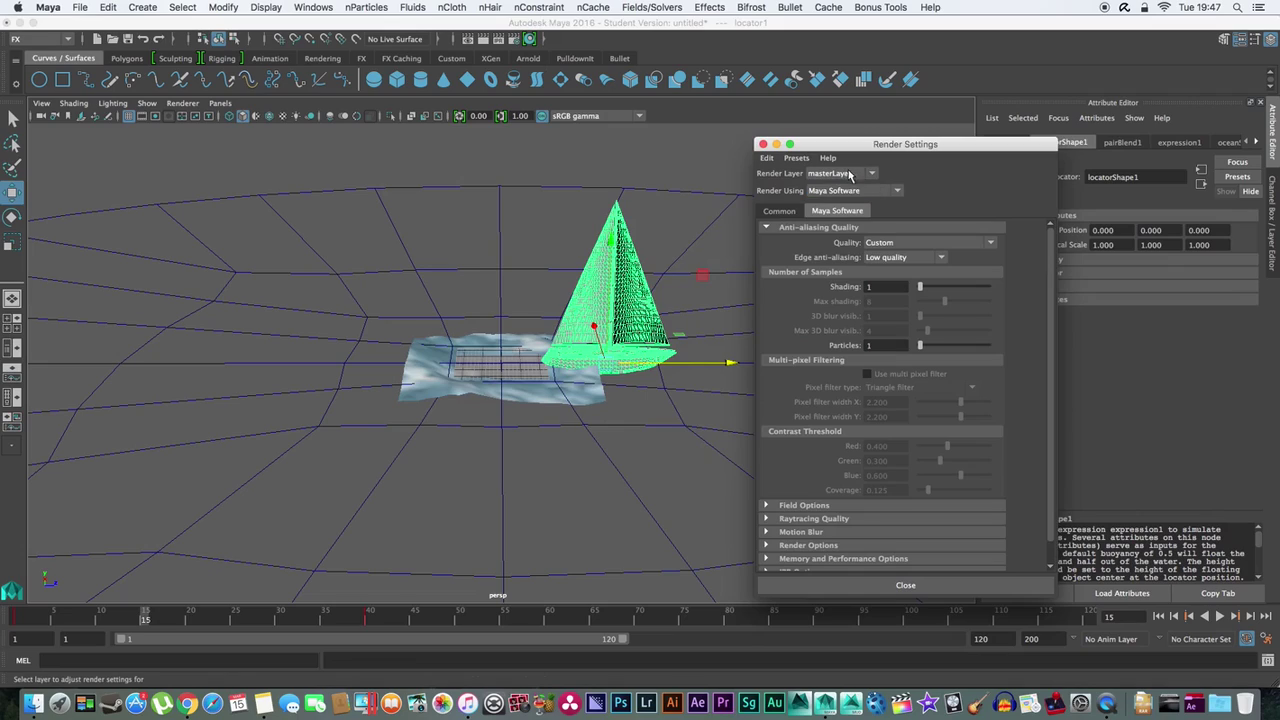
{"action": "left_click", "coordinate": [850, 190]}
{"action": "left_click", "coordinate": [828, 258]}
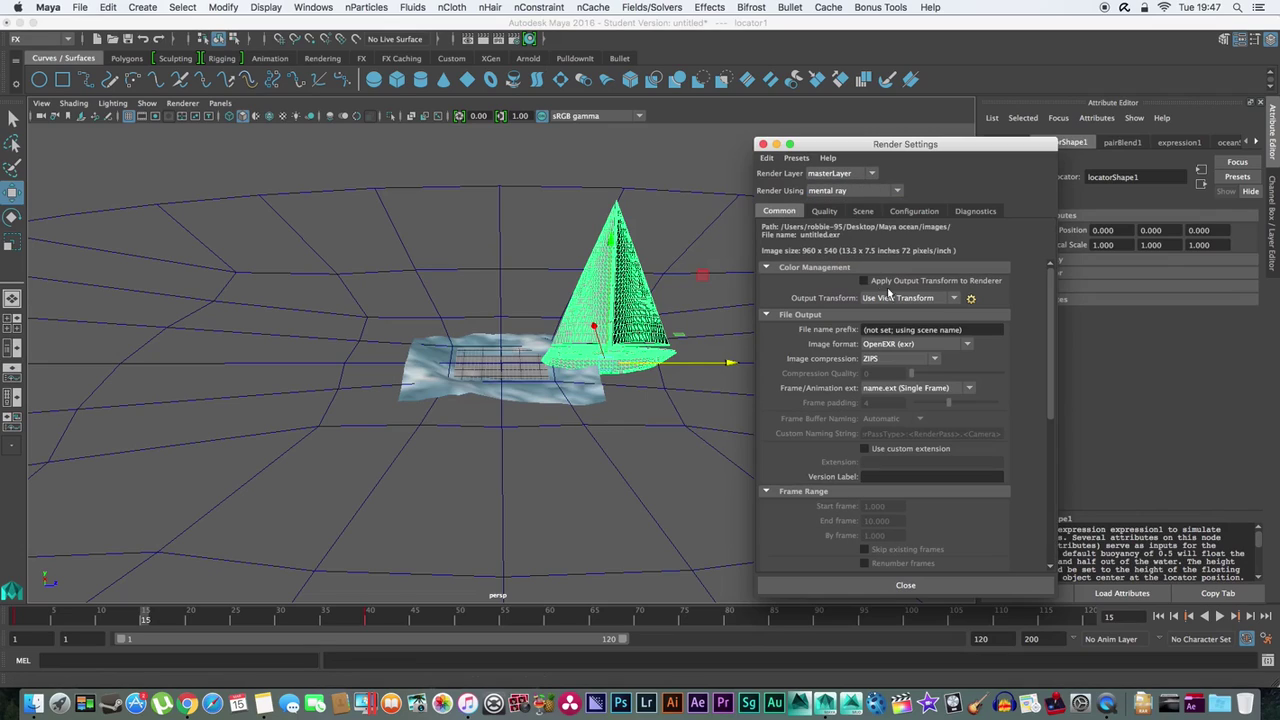
Create a Physical Sun and Sky from mental ray's Scene settings and close Render Settings
{"action": "left_click", "coordinate": [861, 211]}
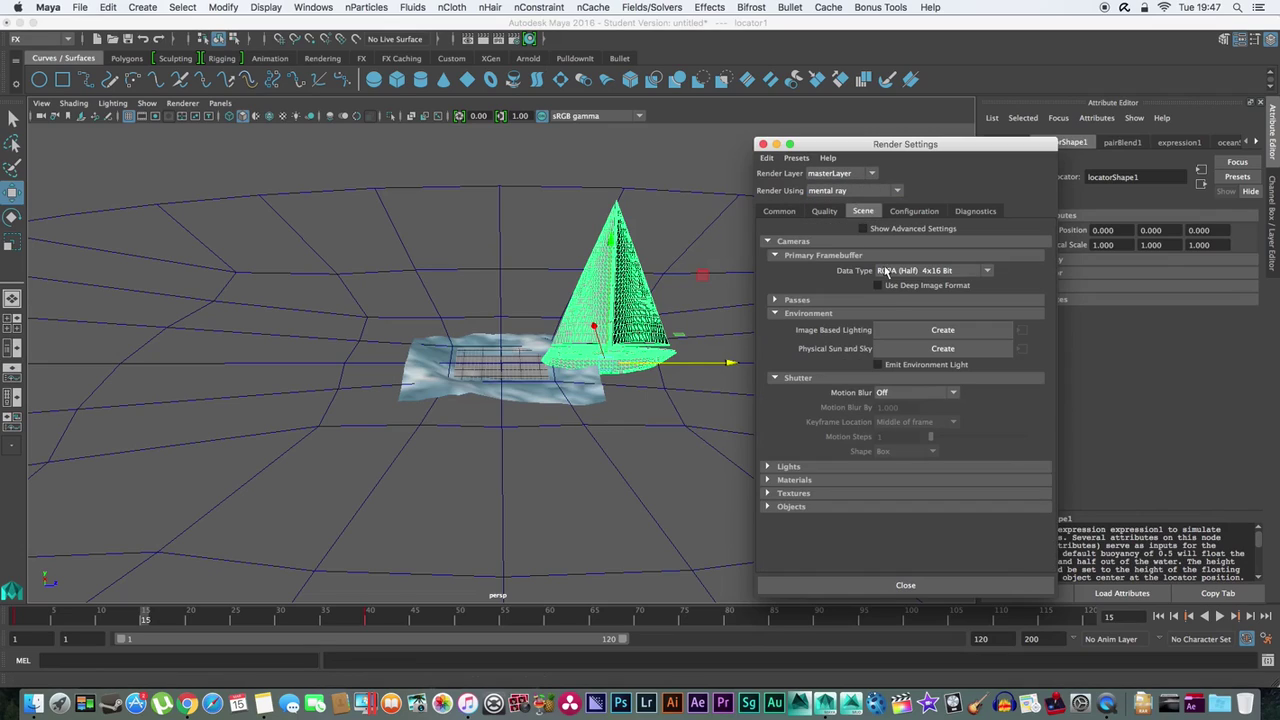
{"action": "left_click", "coordinate": [957, 349]}
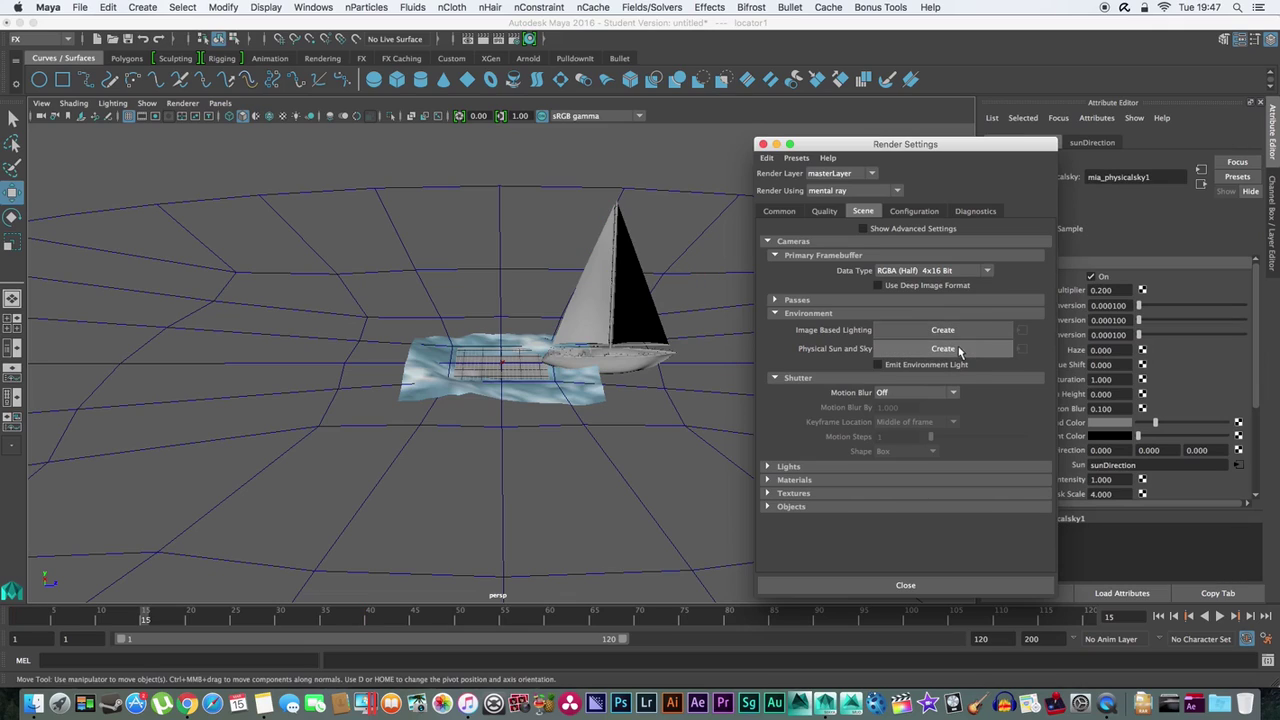
{"action": "left_click", "coordinate": [940, 587]}
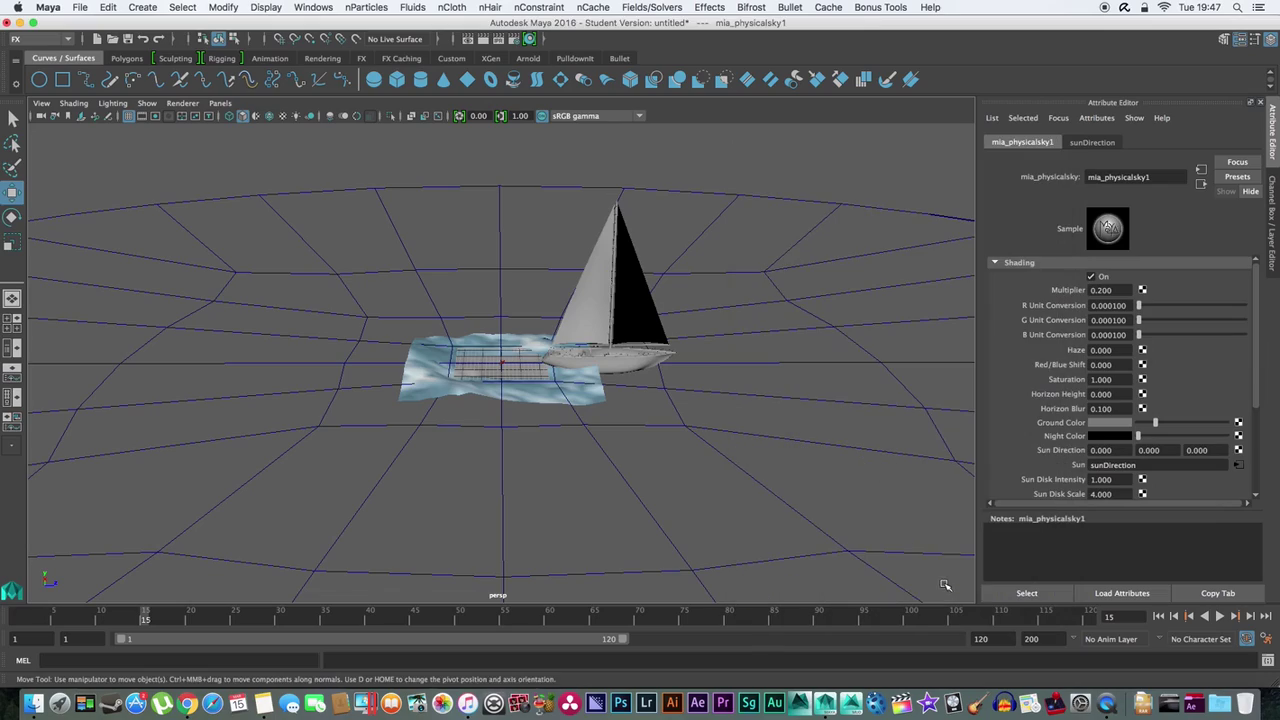